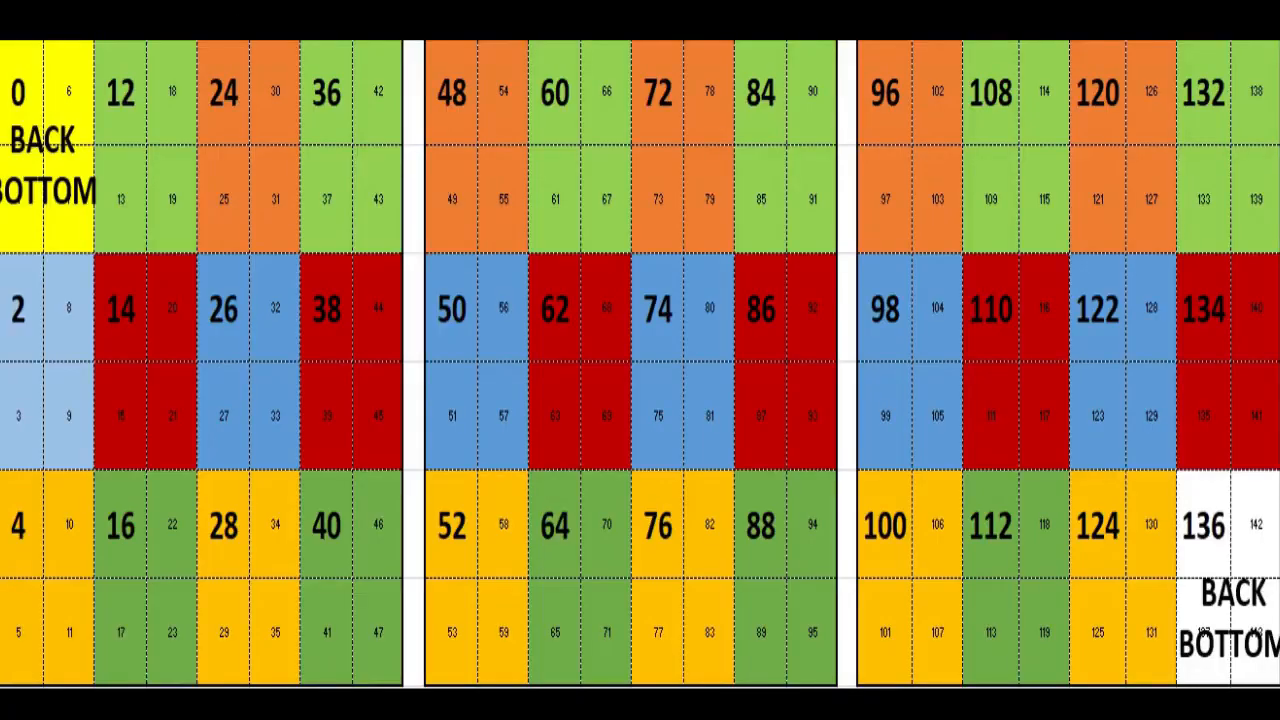
left_click(12, 140)
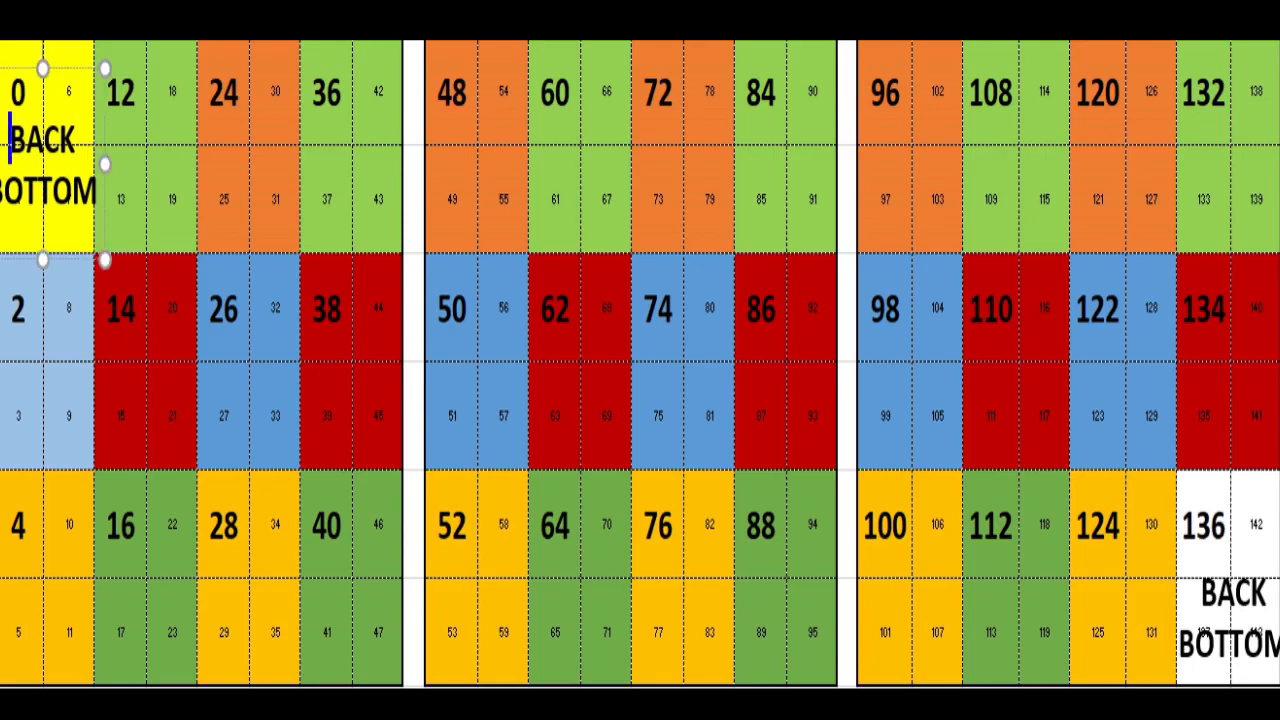
mouse_move(44, 45)
left_mouse_down()
mouse_move(402, 578)
mouse_move(402, 688)
left_mouse_up()
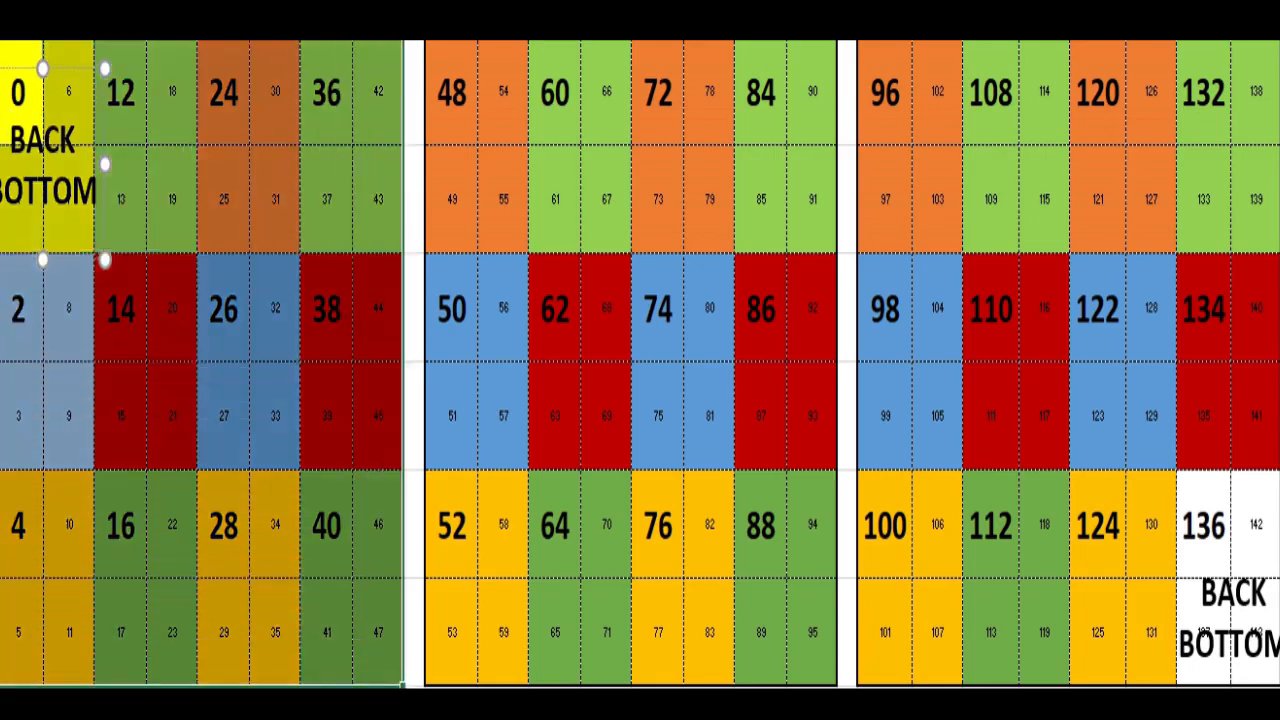
key("Escape")
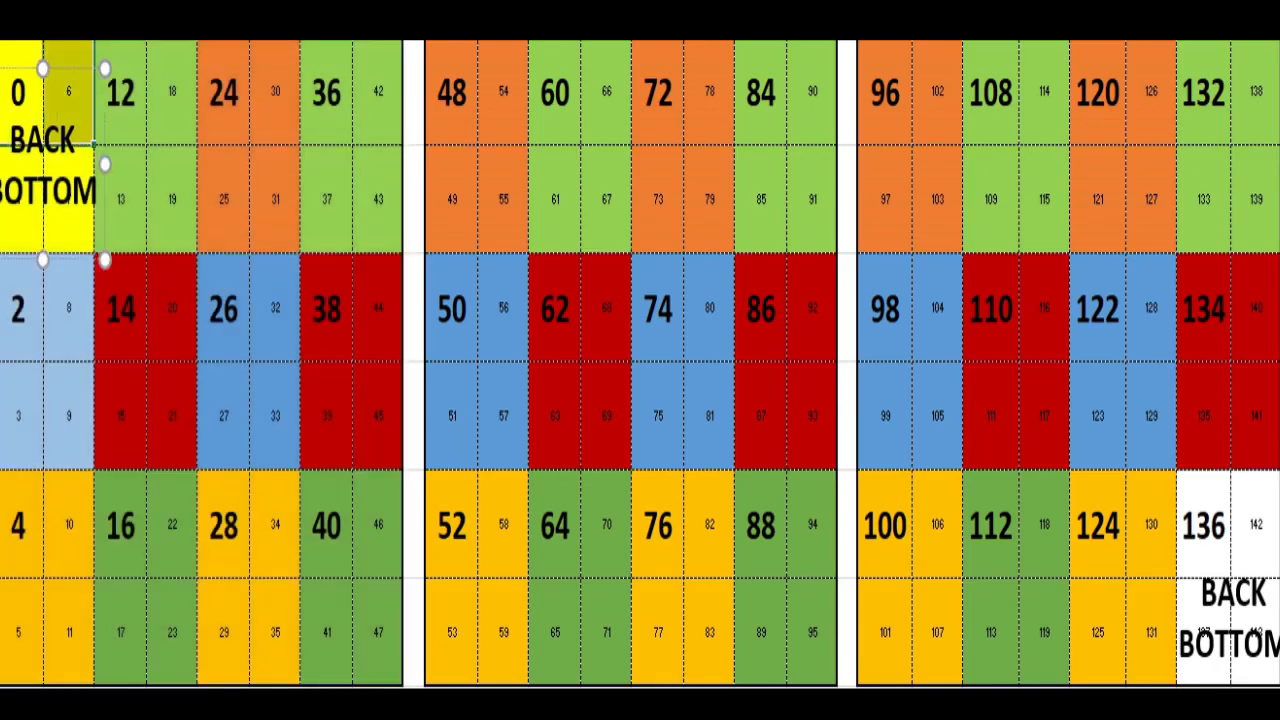
left_click(120, 92)
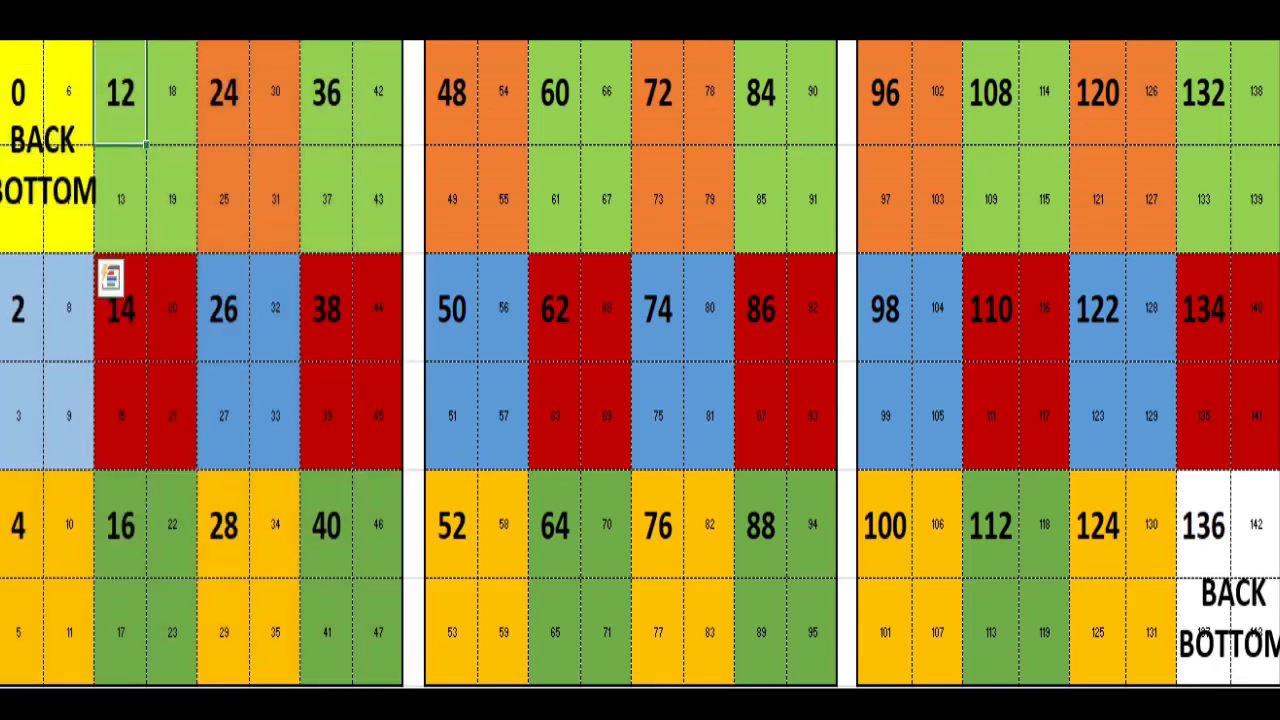
left_click_drag(120, 92, 172, 200)
key("ctrl+v")
left_click_drag(224, 92, 275, 200)
key("ctrl+v")
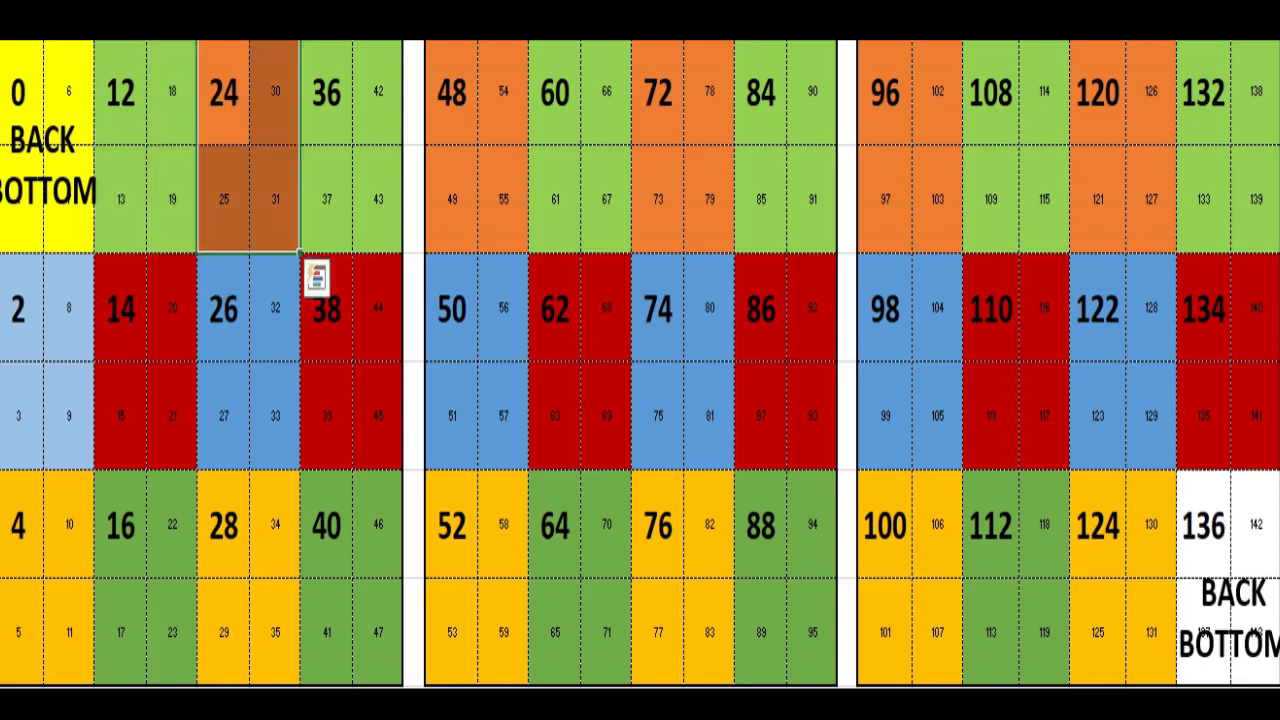
left_click_drag(326, 92, 378, 200)
key("ctrl+v")
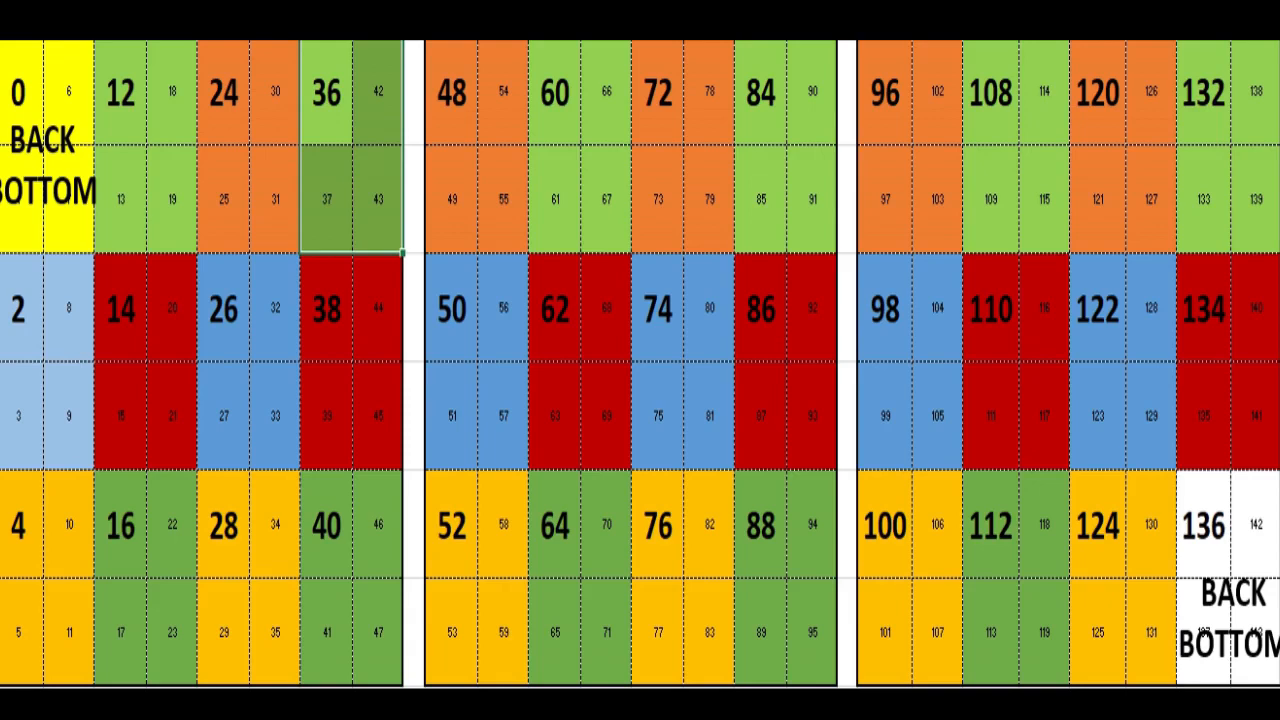
left_click_drag(20, 92, 378, 632)
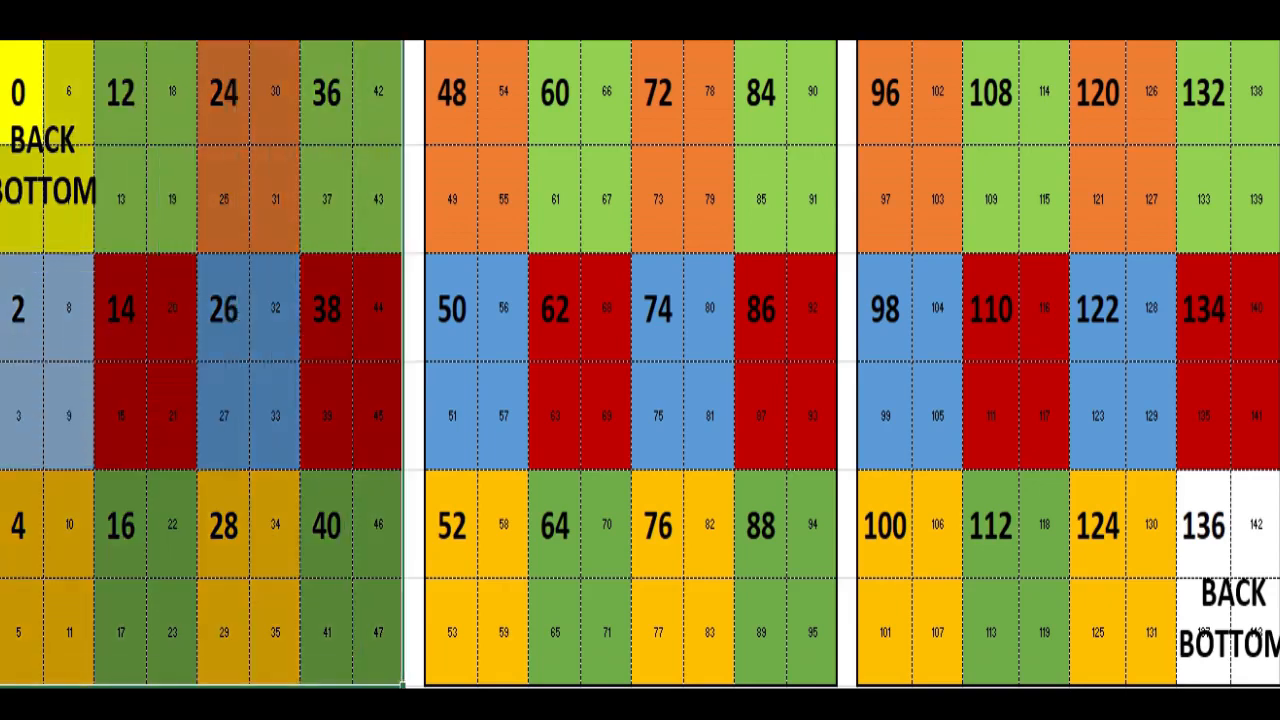
Select the whole middle panel of the layout sheet, positions 48 to 95.
left_click(452, 92)
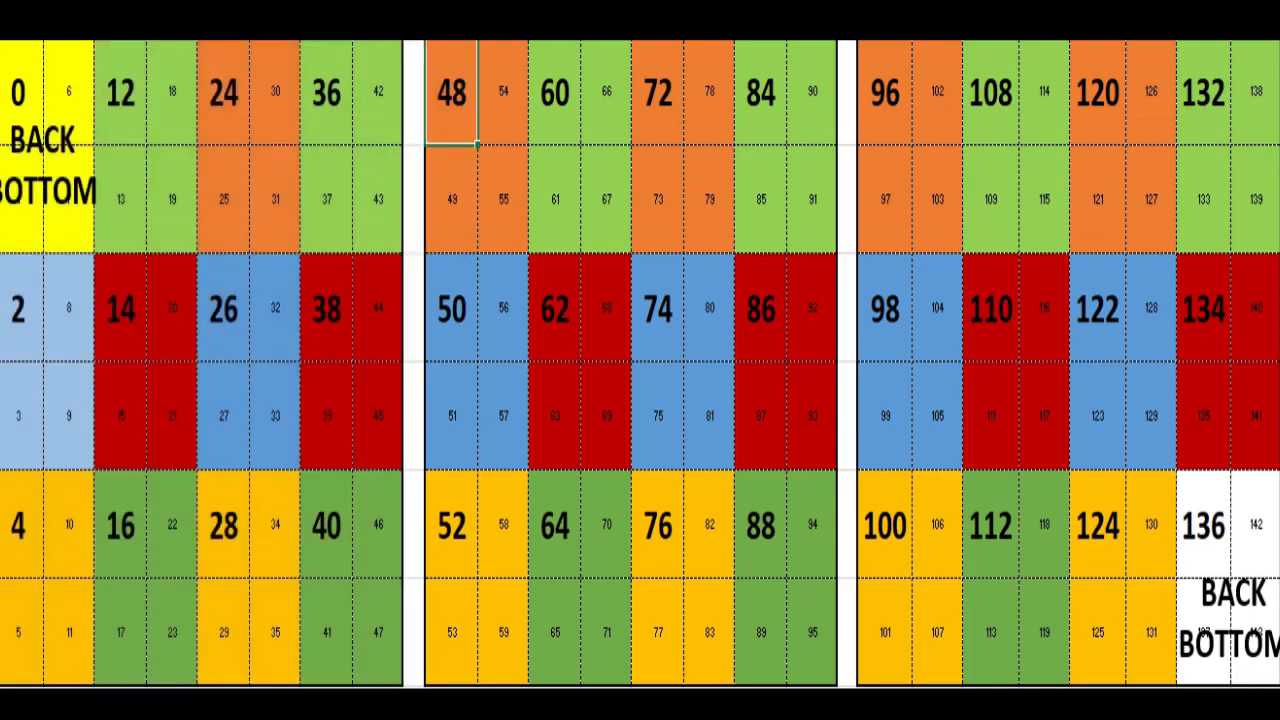
left_click_drag(452, 92, 610, 560)
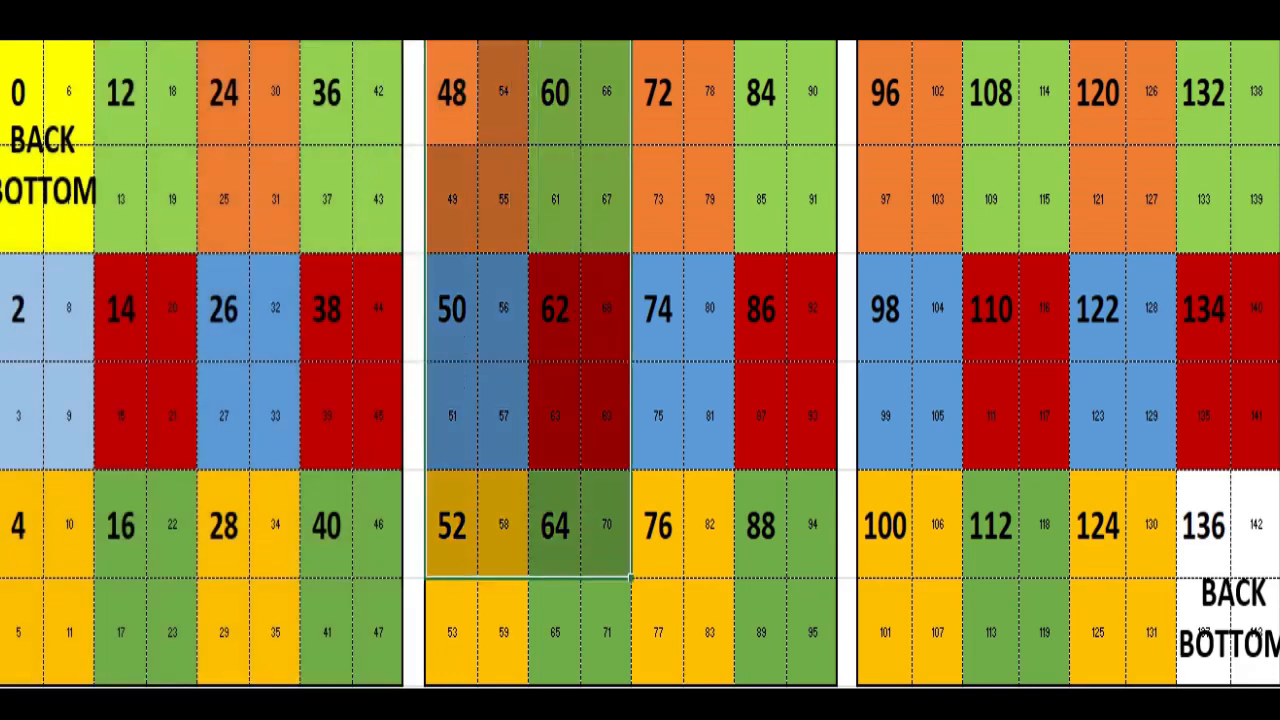
mouse_move(610, 560)
left_mouse_down()
mouse_move(660, 640)
mouse_move(838, 685)
left_mouse_up()
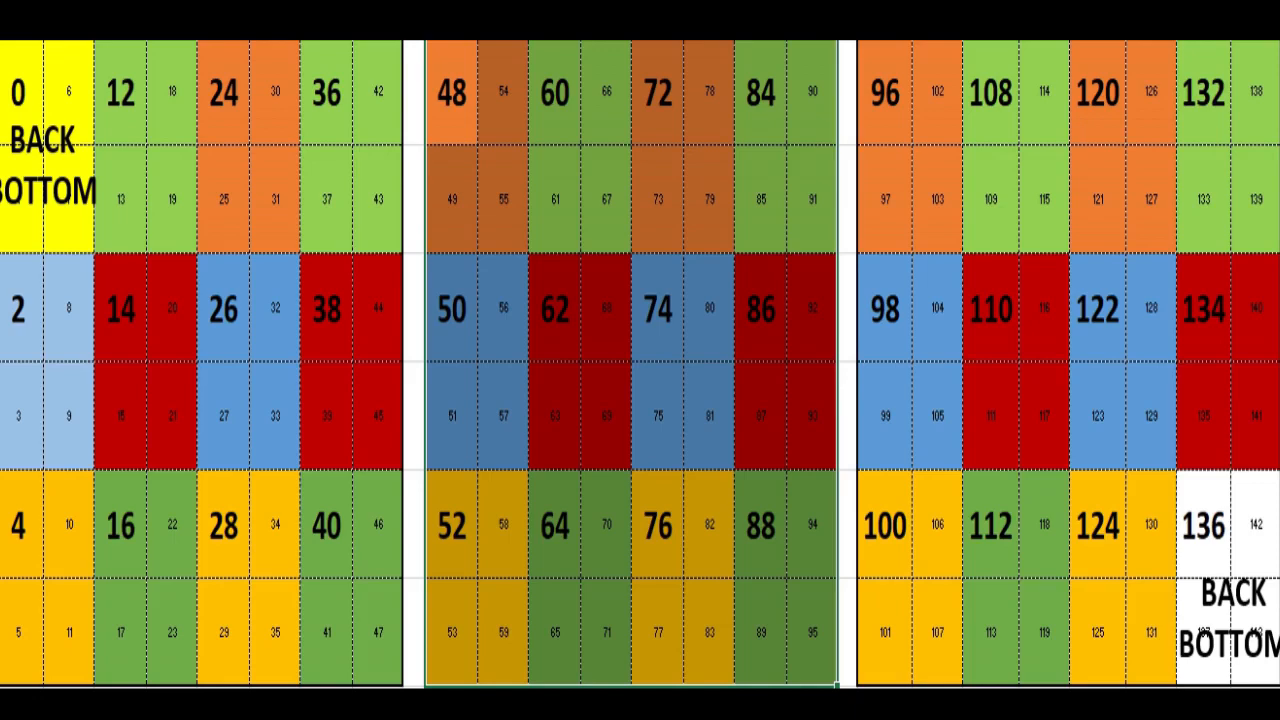
Select the third panel from position 96 and move the BACK BOTTOM label left from position 136.
left_click_drag(885, 92, 1268, 670)
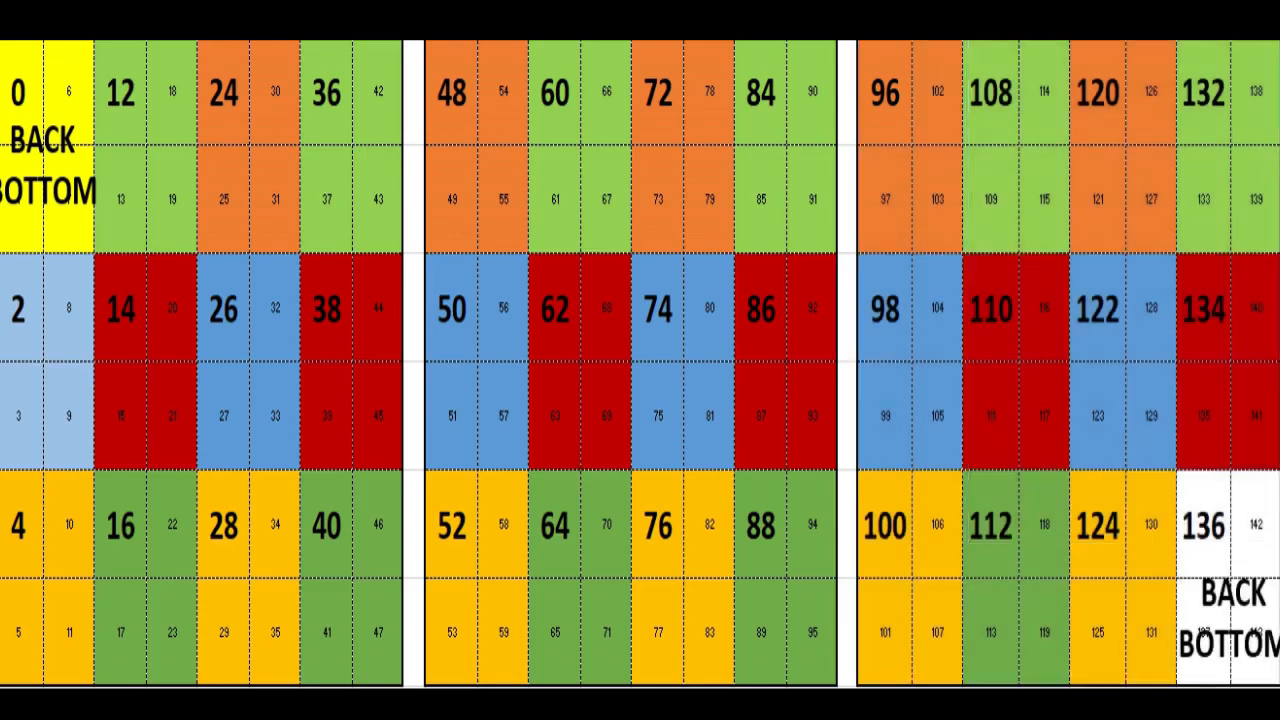
left_click_drag(884, 92, 1268, 660)
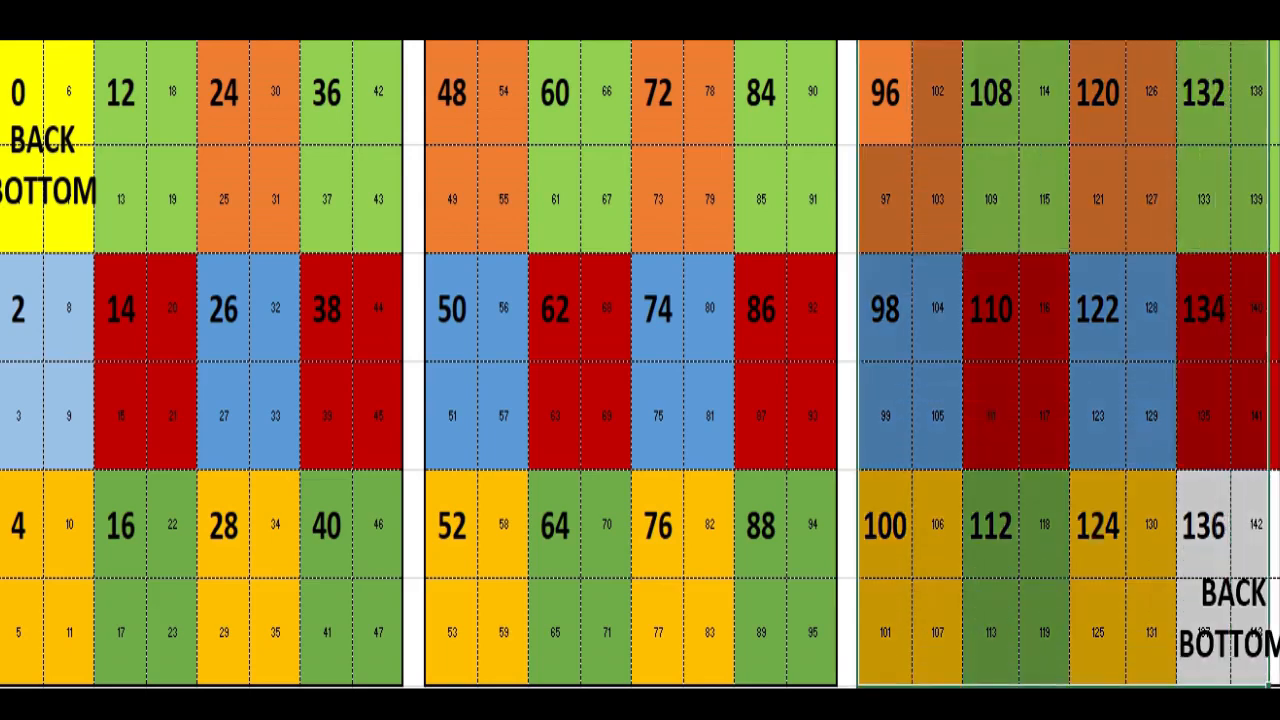
left_click(1235, 600)
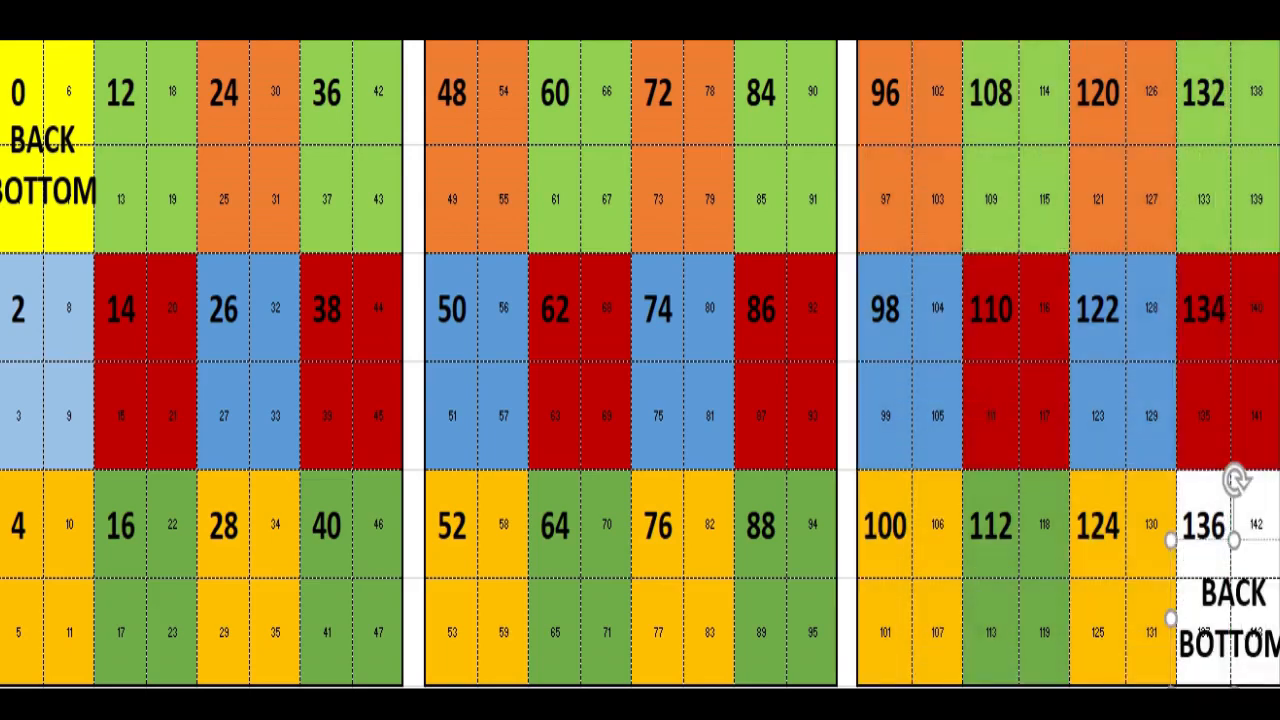
mouse_move(1235, 615)
left_mouse_down()
mouse_move(840, 525)
mouse_move(788, 640)
left_mouse_up()
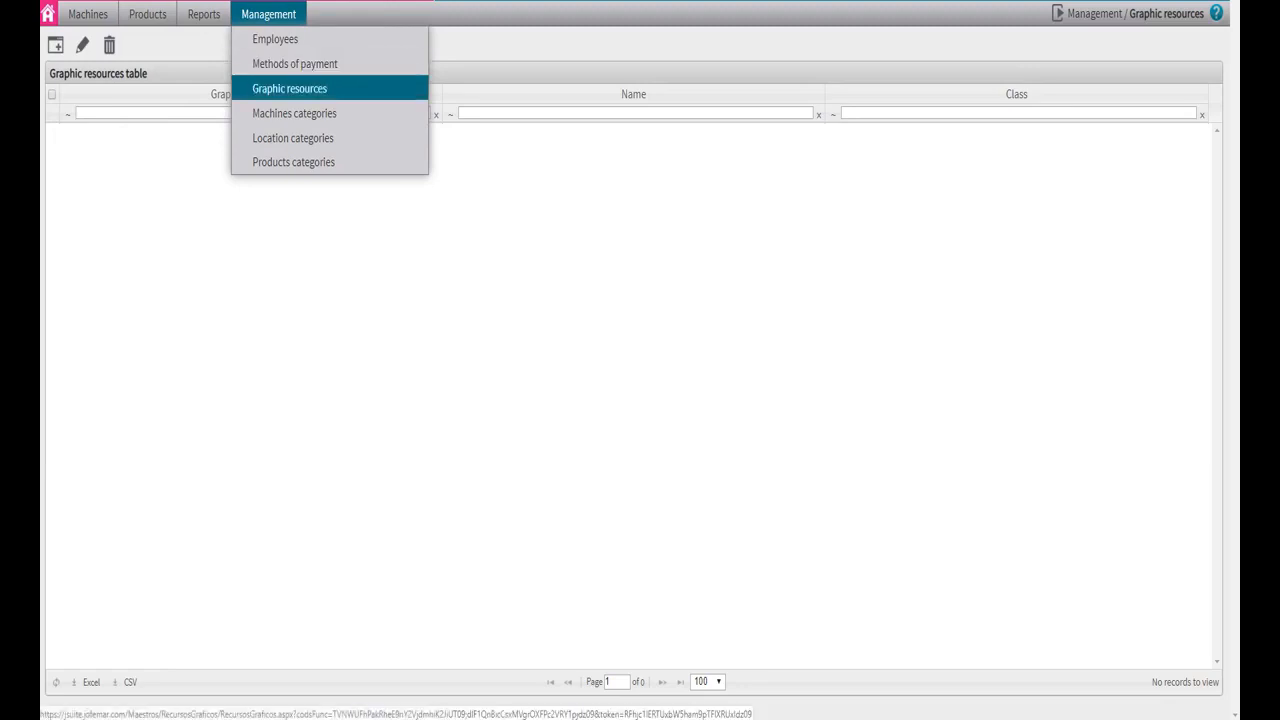
Start a new graphic resource named BACK BOTTOM IMAGE from the name suggestions.
left_click(289, 88)
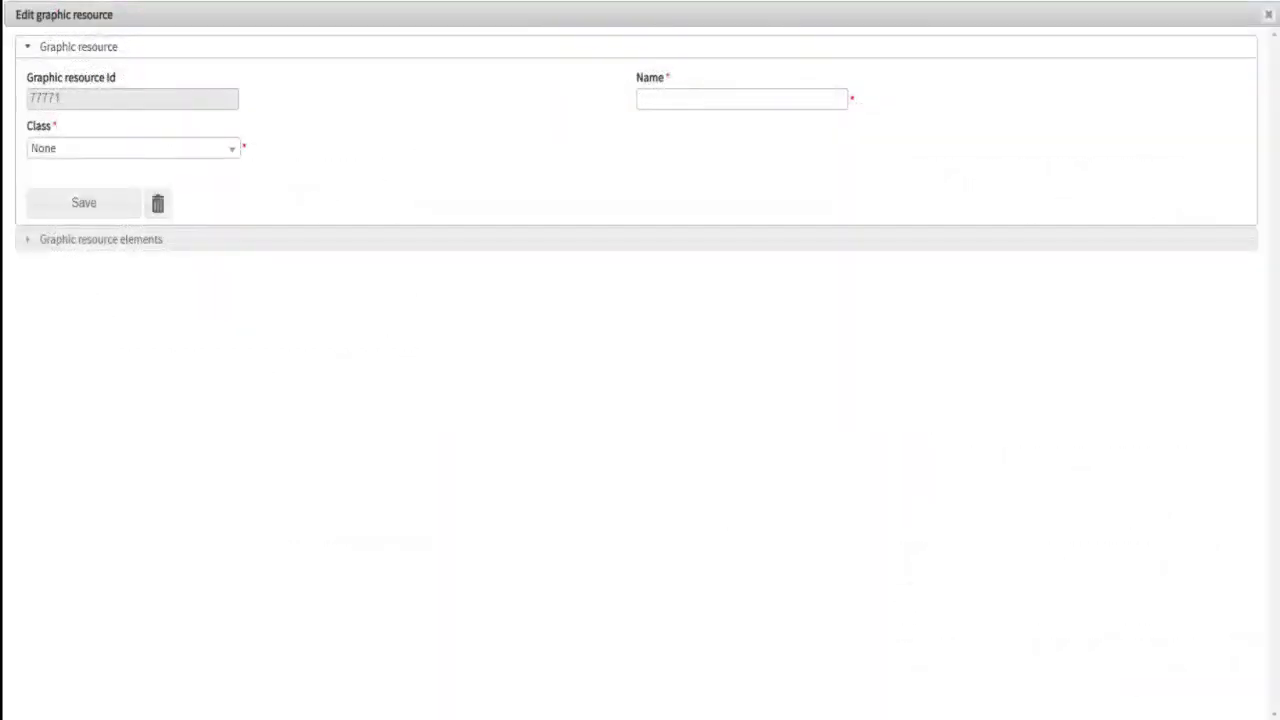
left_click(741, 98)
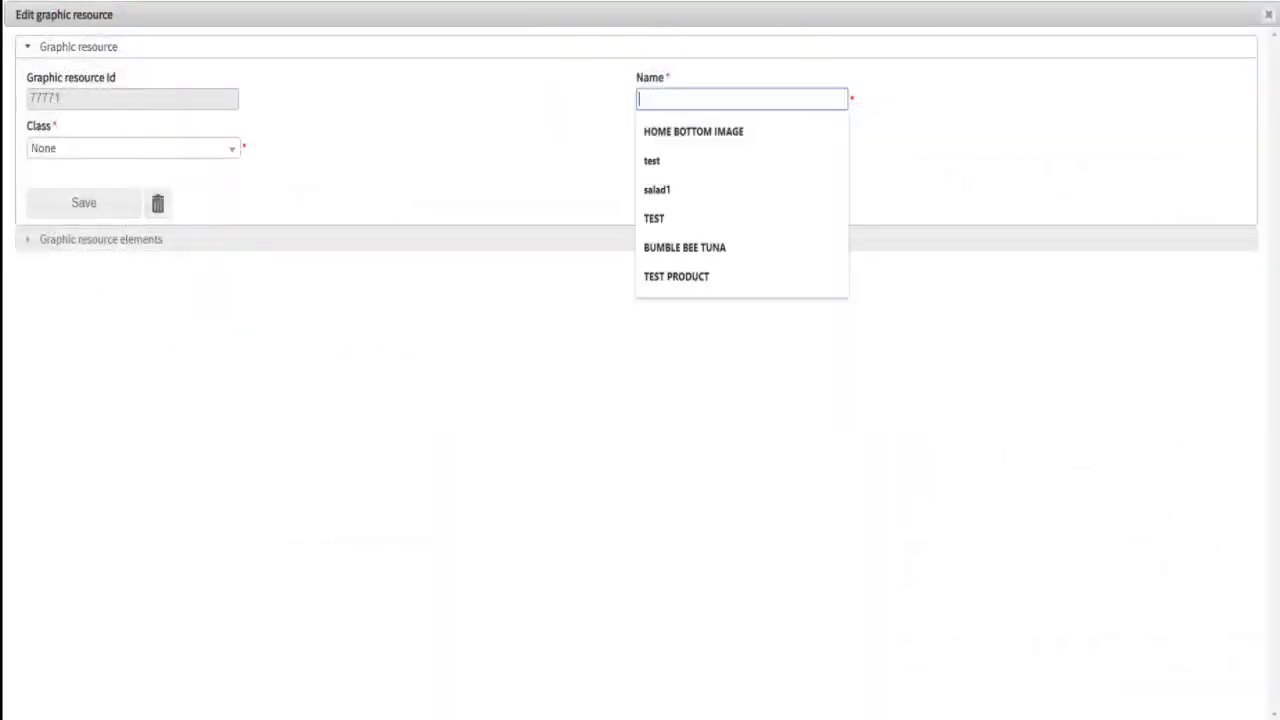
type("BACK")
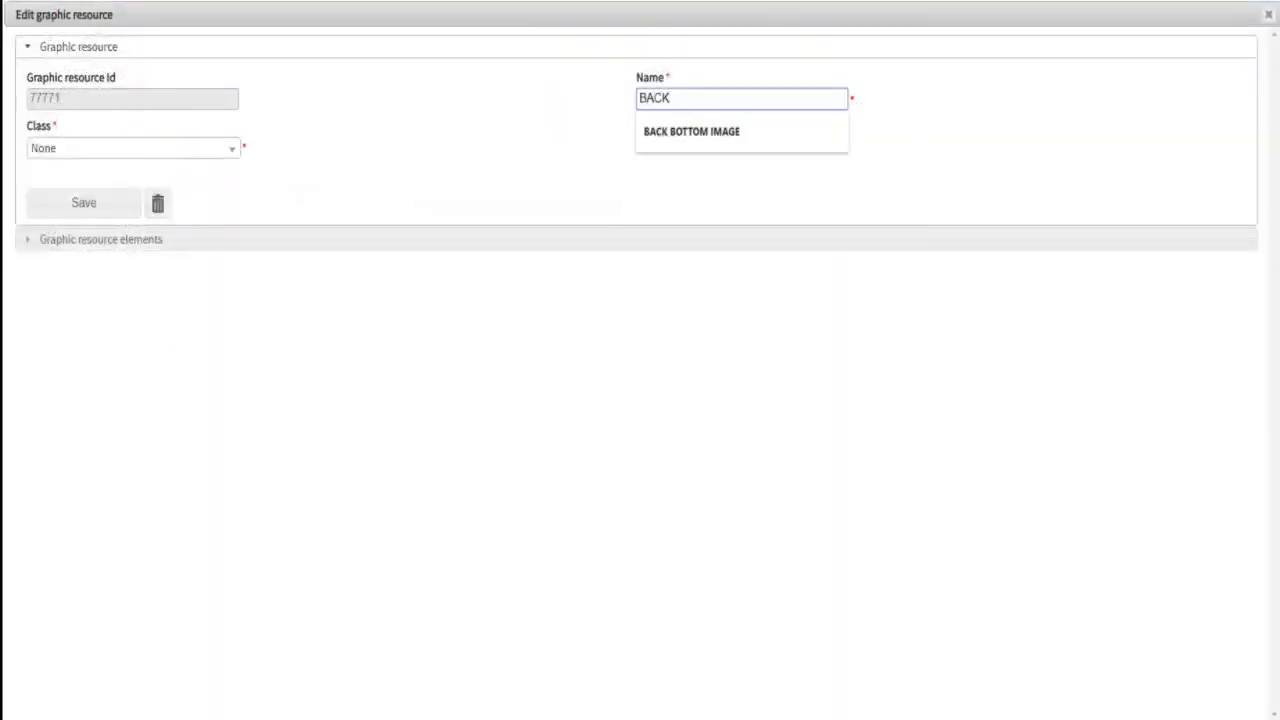
key("Down")
key("Return")
Set the class to General, save the resource and expand its empty elements list.
left_click(133, 148)
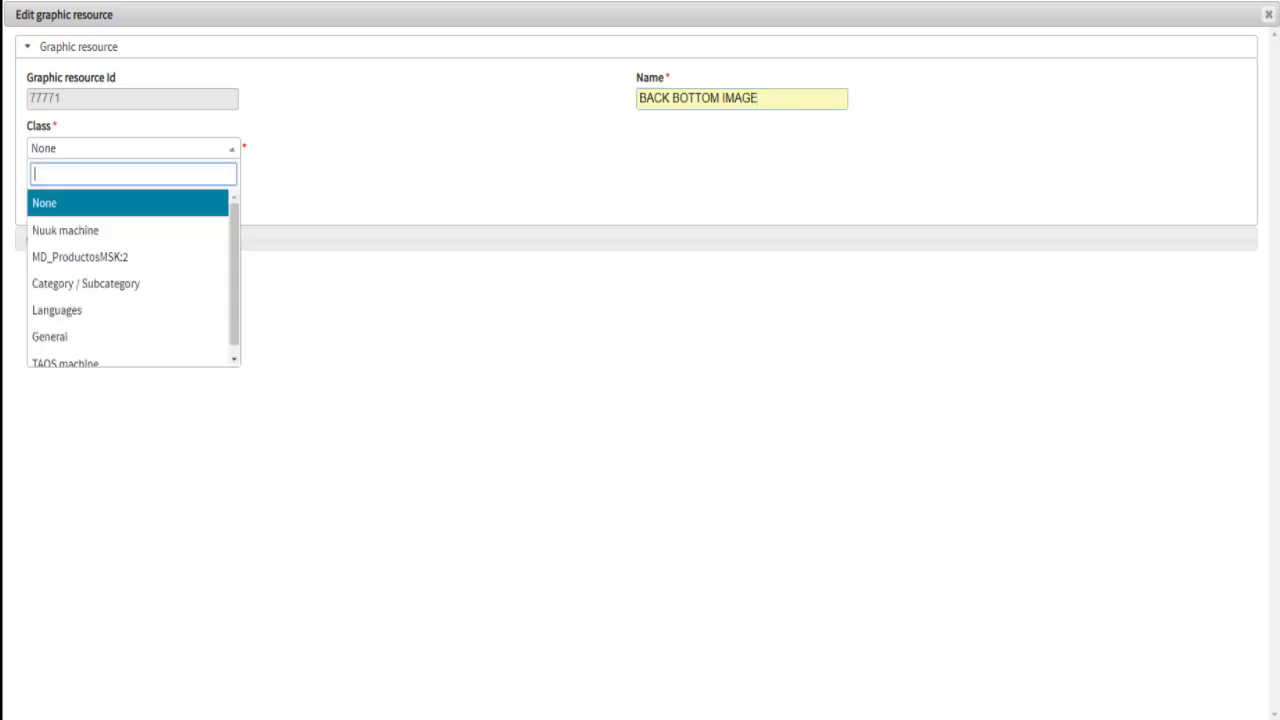
key("Down")
key("Down")
key("Down")
key("Down")
key("Down")
key("Return")
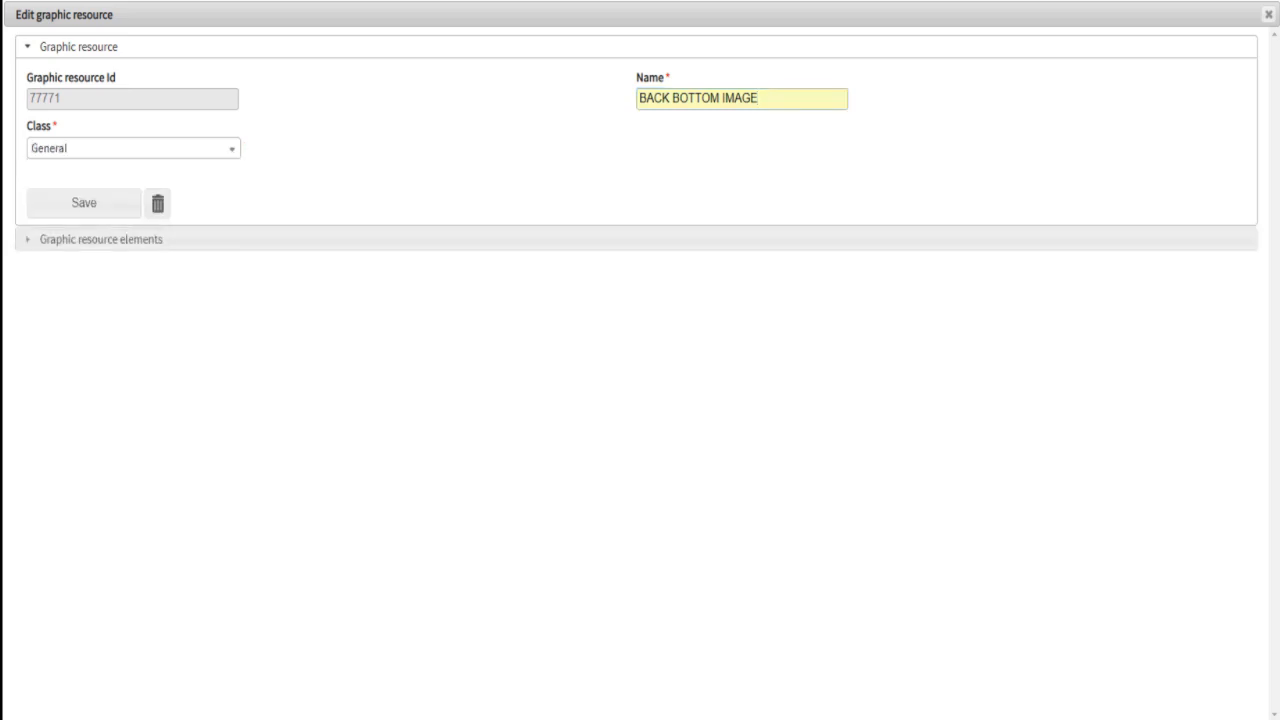
key("Return")
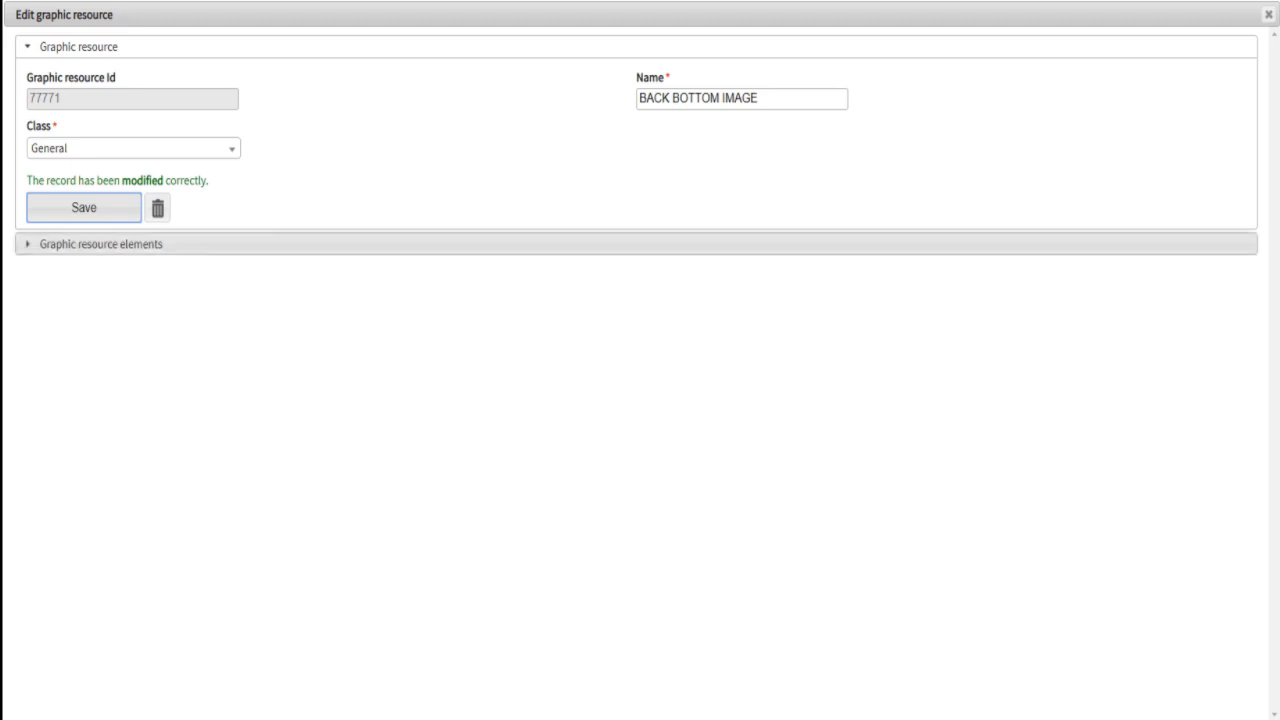
key("Return")
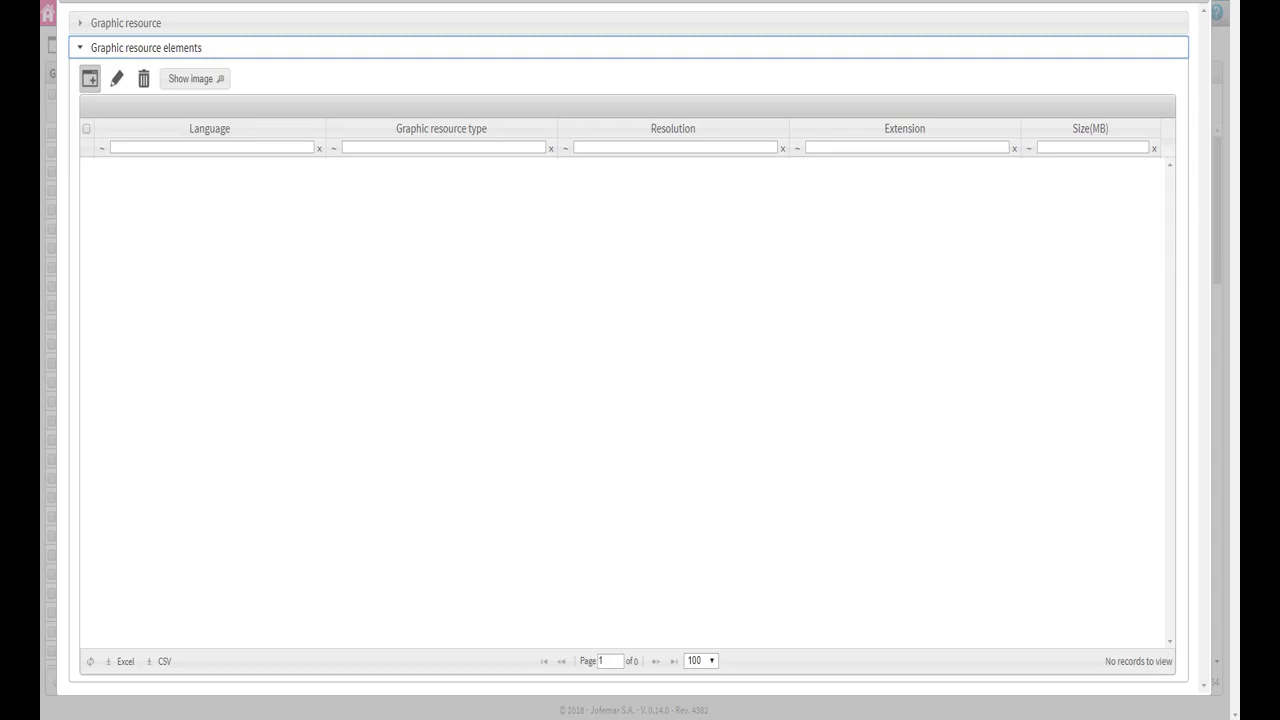
Create a Product image element for the resource and expand its file-attach section.
left_click(90, 79)
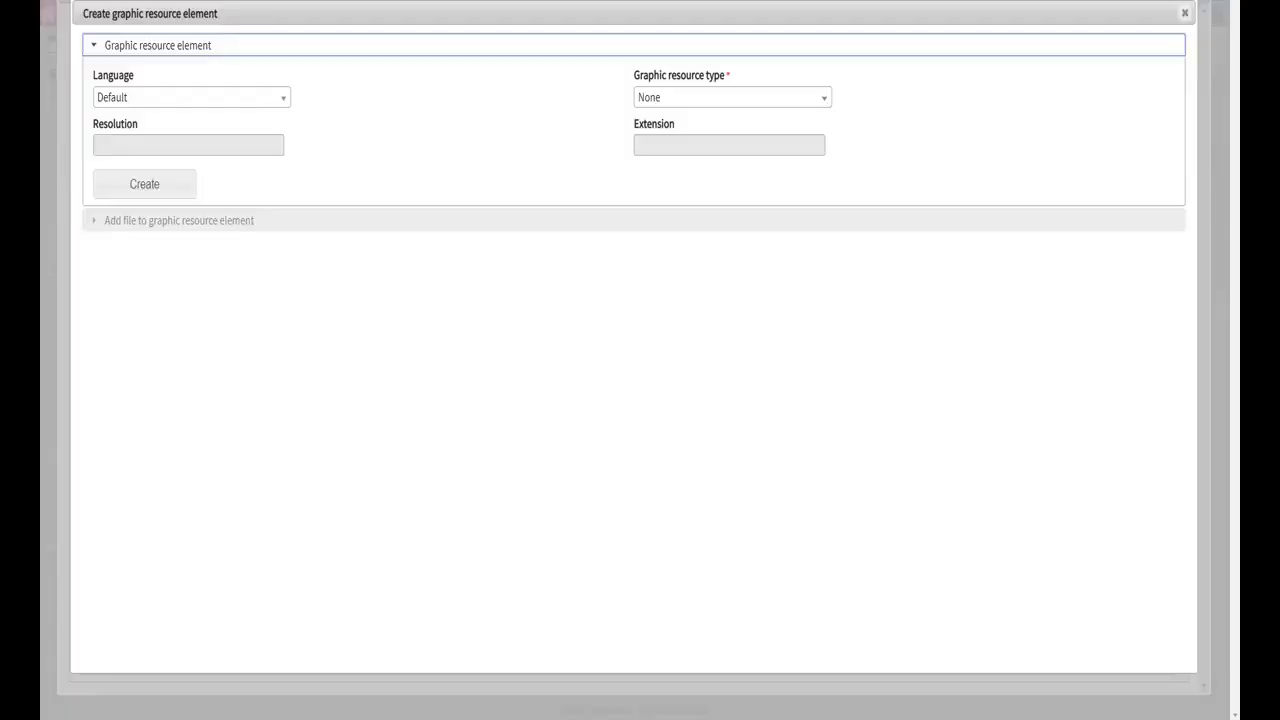
left_click(732, 97)
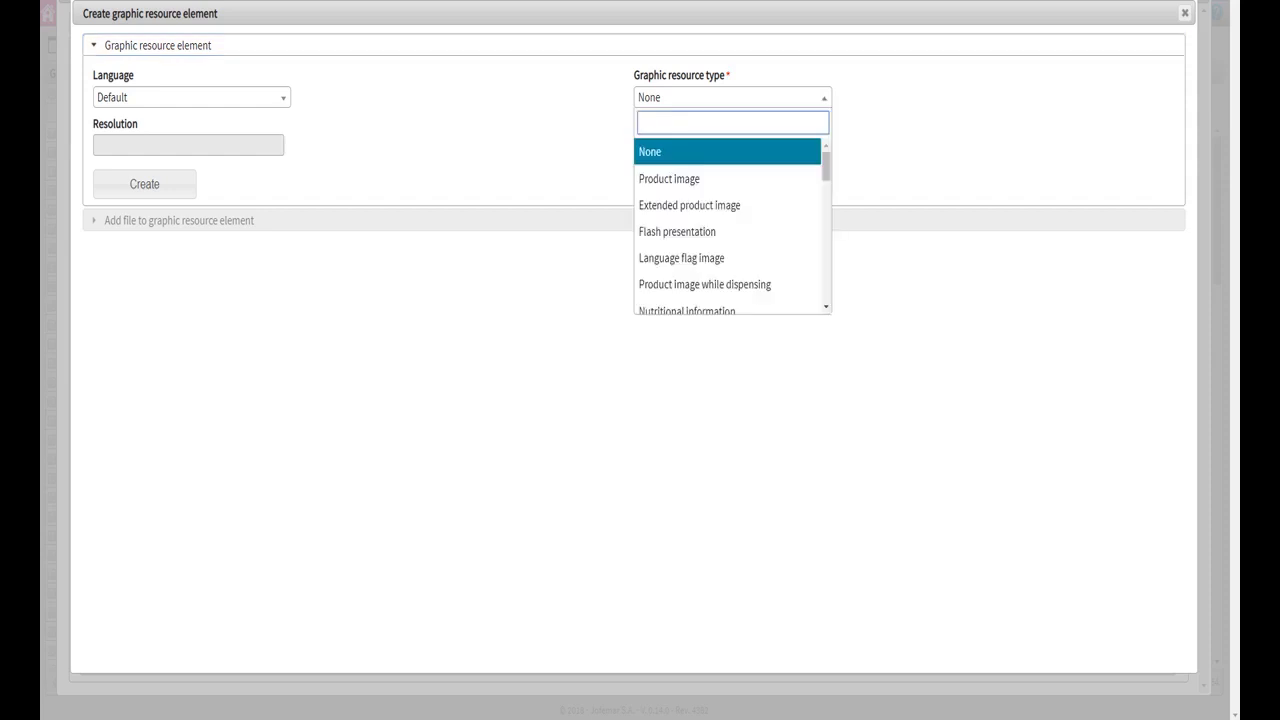
left_click(728, 178)
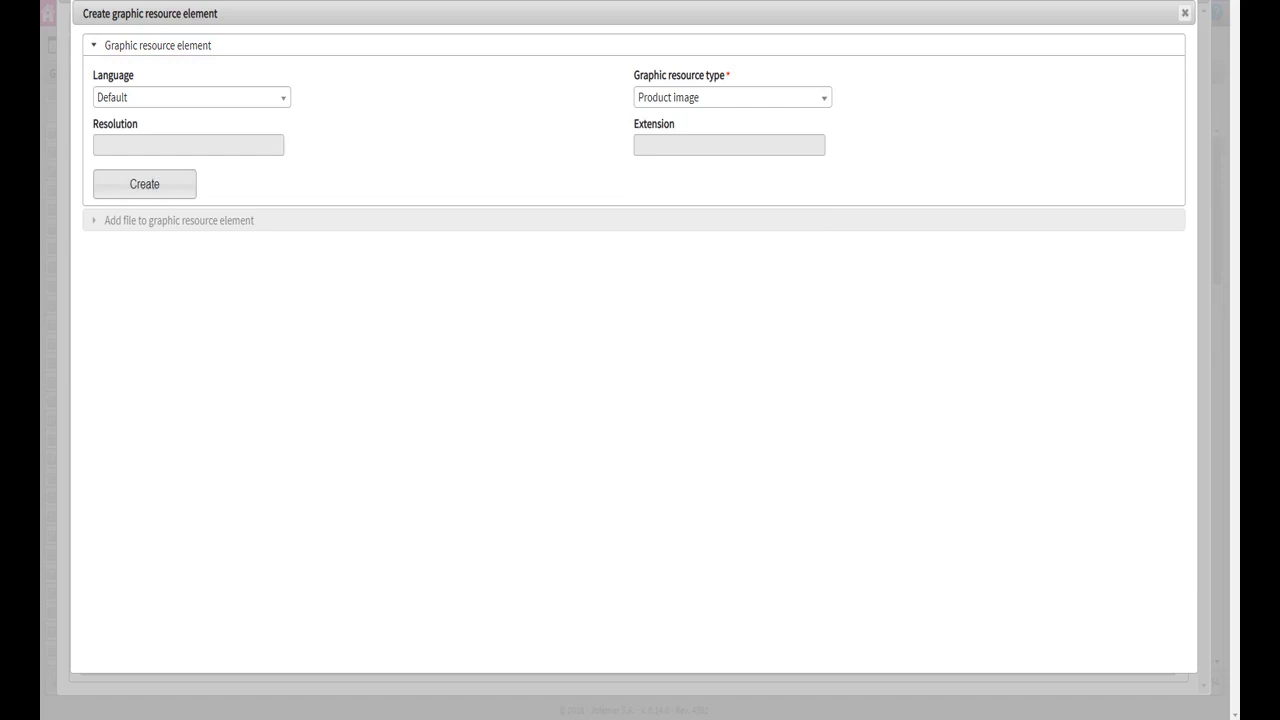
left_click(144, 184)
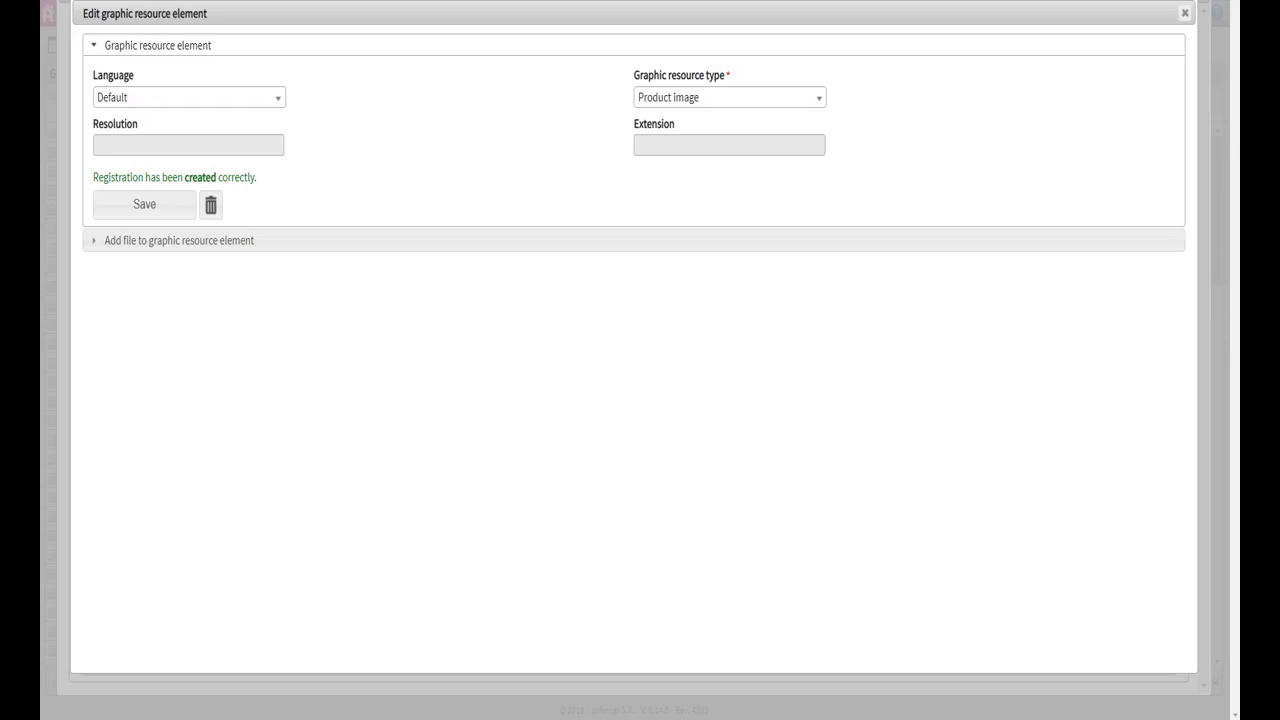
left_click(178, 240)
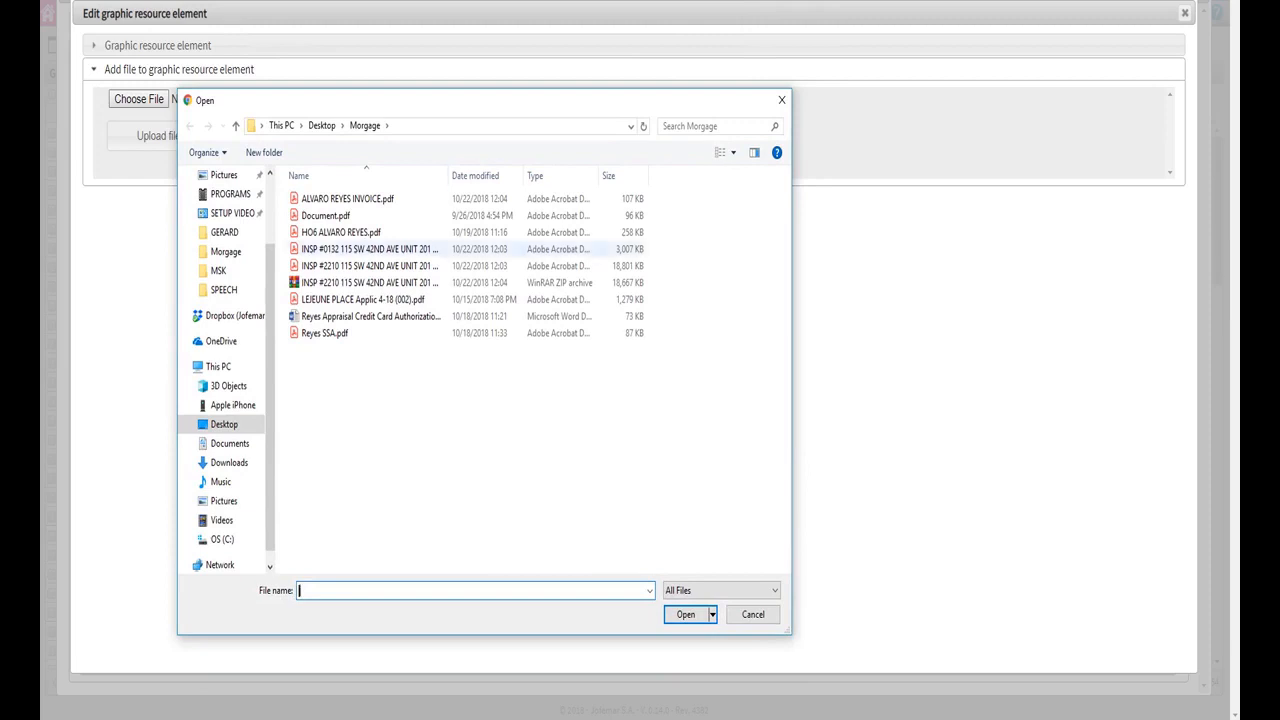
Browse through Dropbox to MSK's UIElements - JOFEMAR OPEN24 folder and pick Volver186x186px.png.
left_click(235, 315)
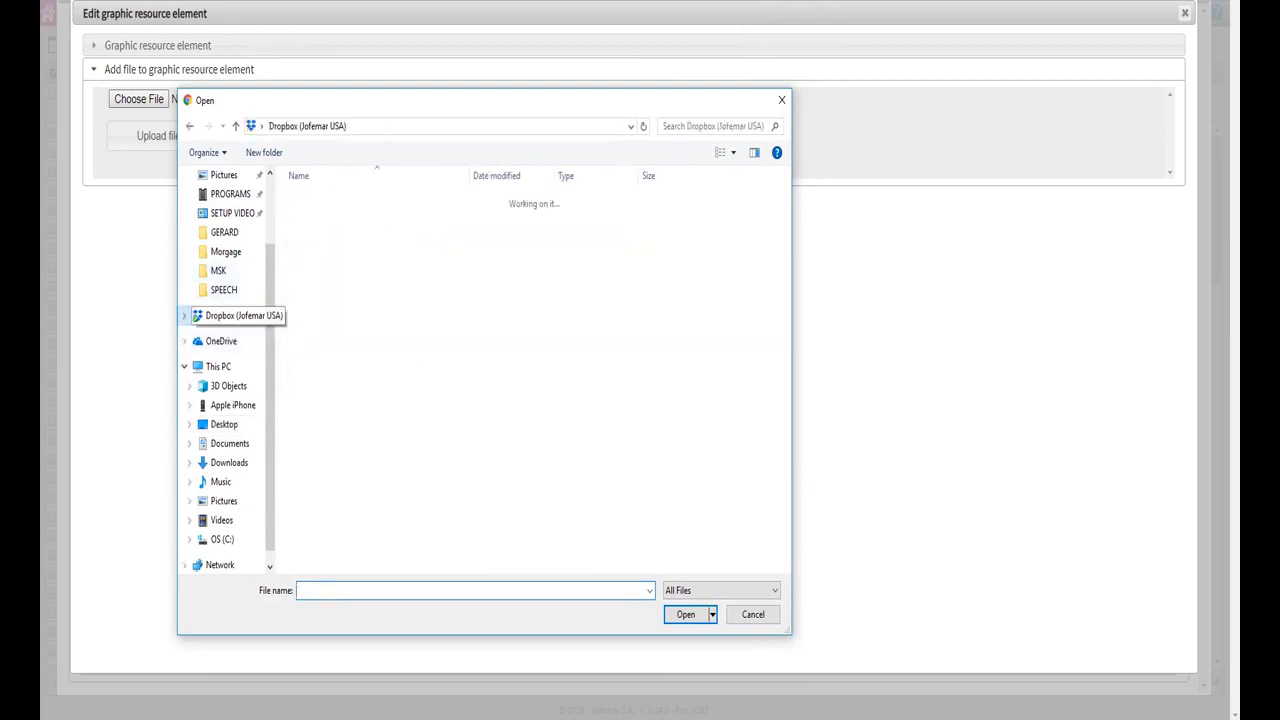
double_click(336, 299)
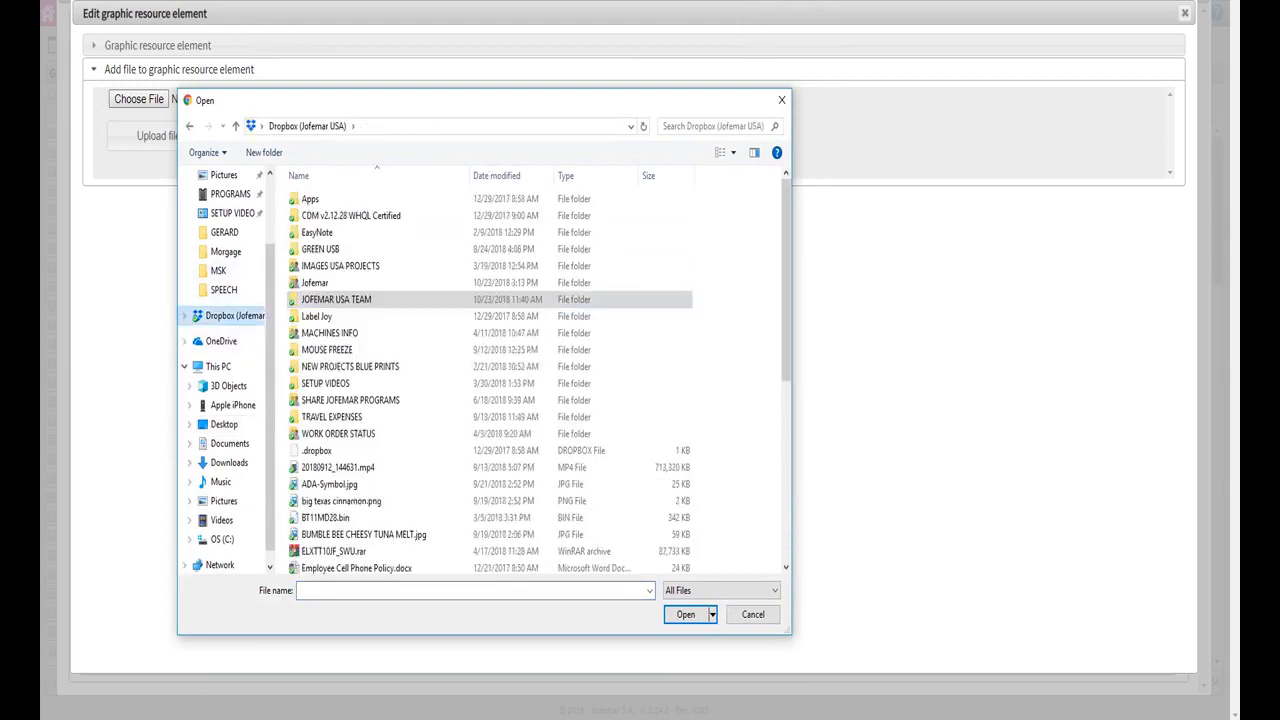
scroll(490, 313, "up", 1)
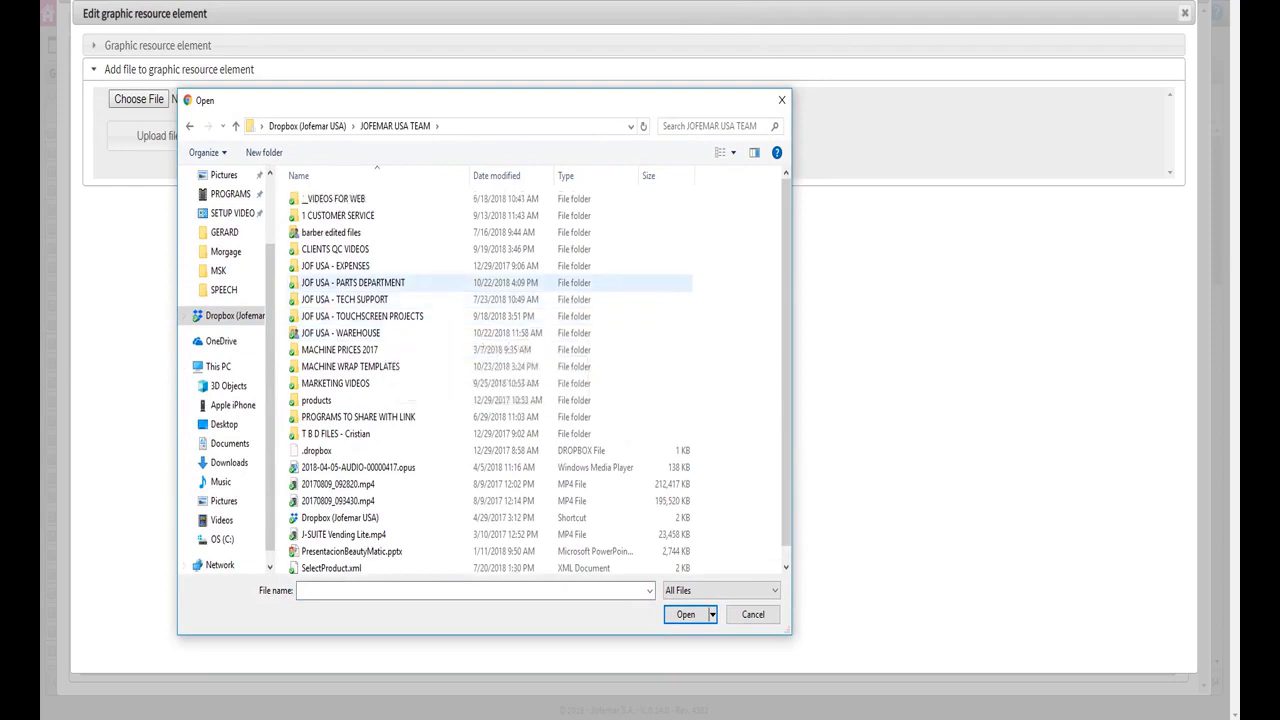
double_click(362, 316)
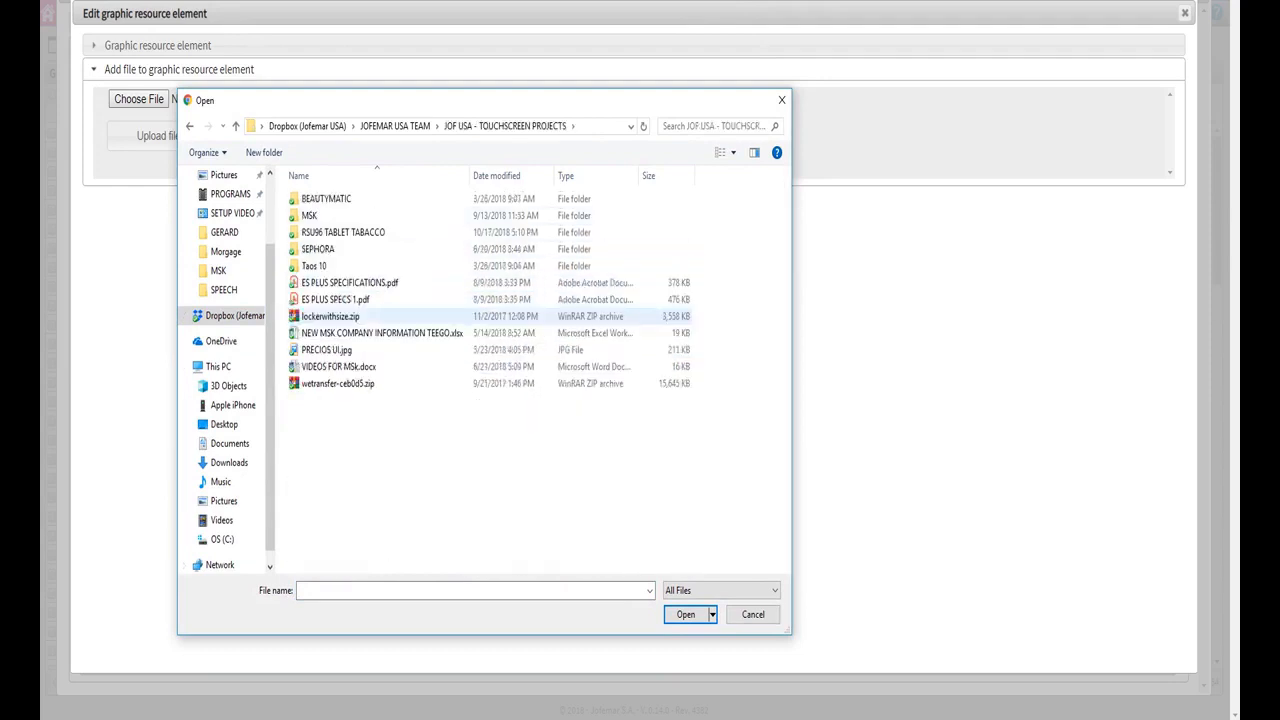
double_click(340, 266)
double_click(391, 230)
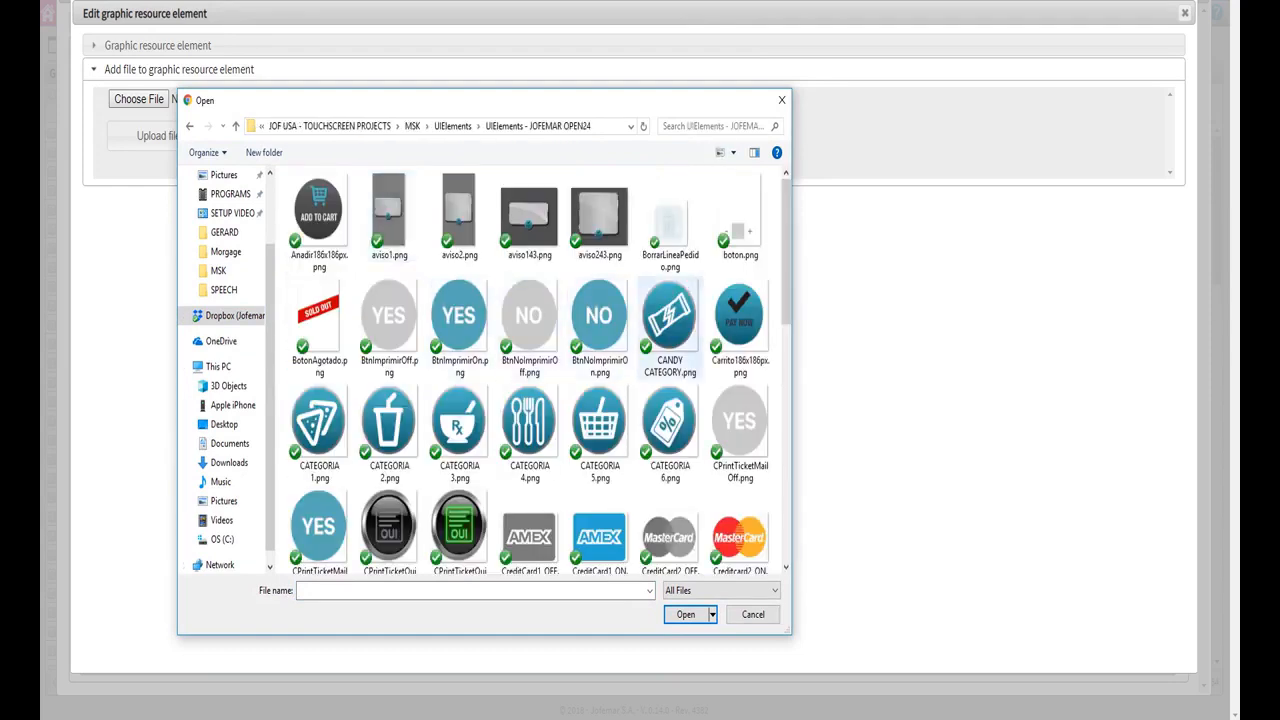
scroll(530, 435, "down", 2)
scroll(530, 435, "up", 2)
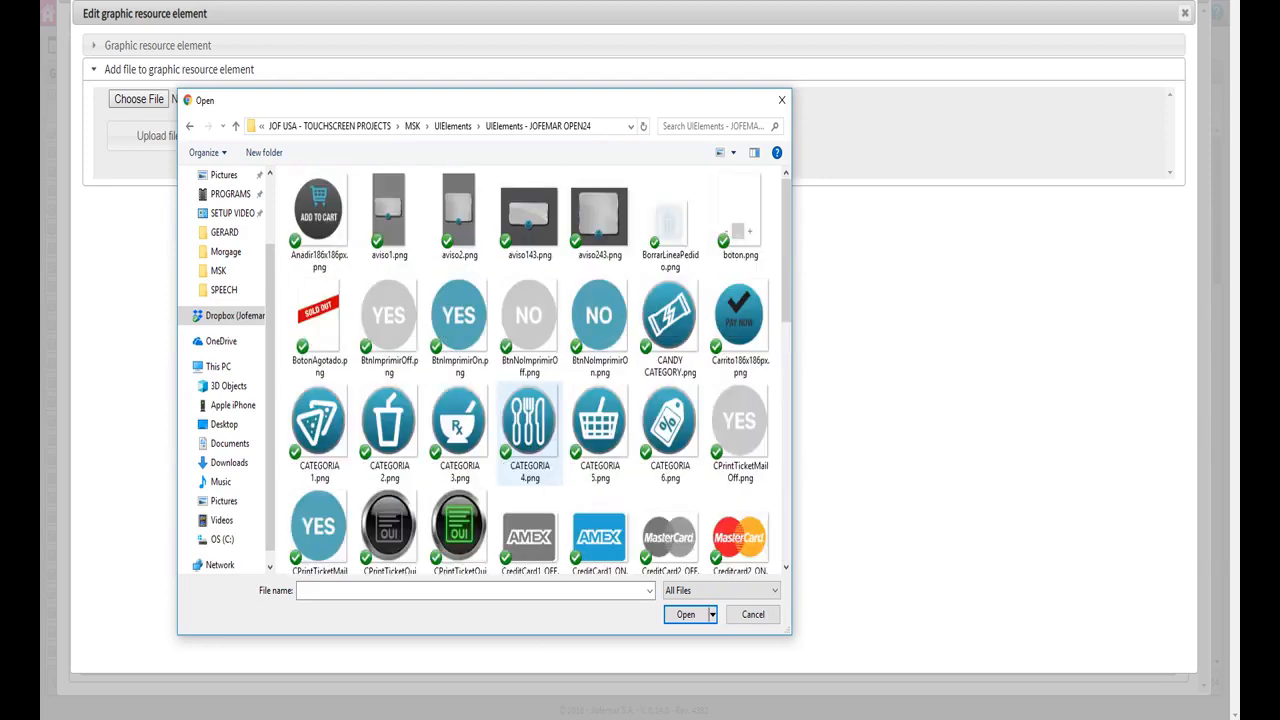
scroll(530, 435, "down", 3)
scroll(530, 435, "down", 4)
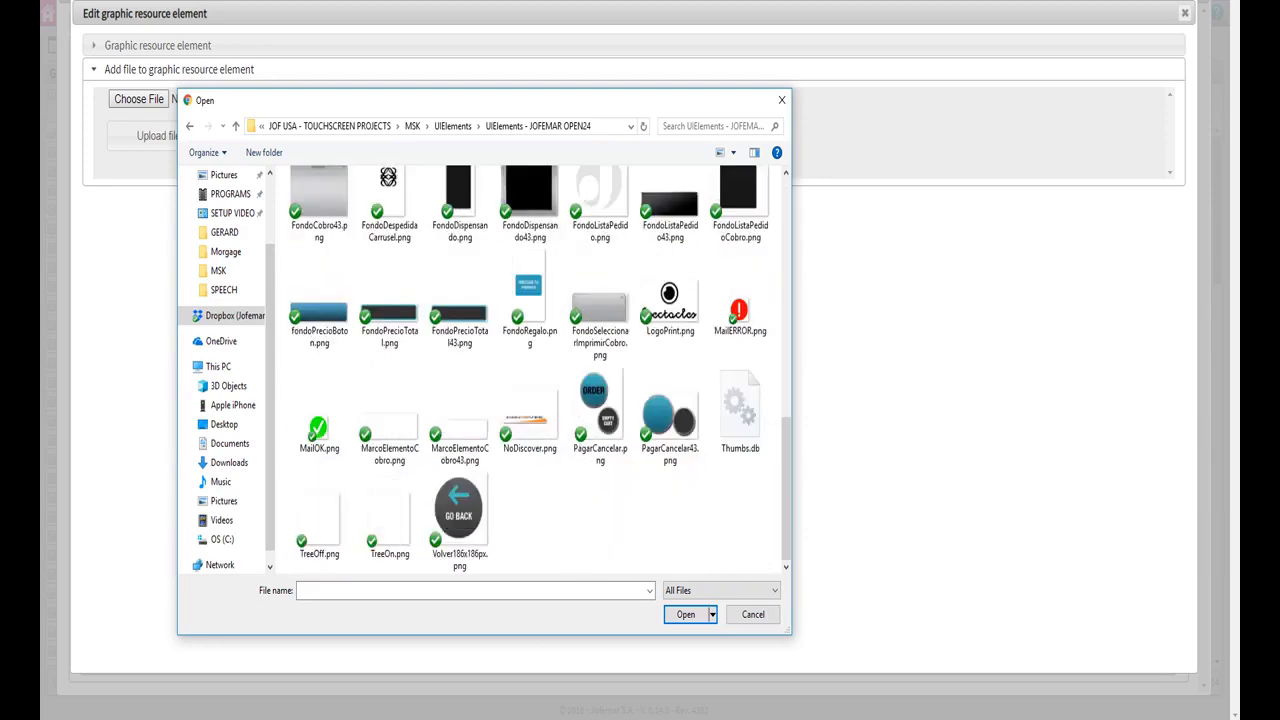
left_click(459, 520)
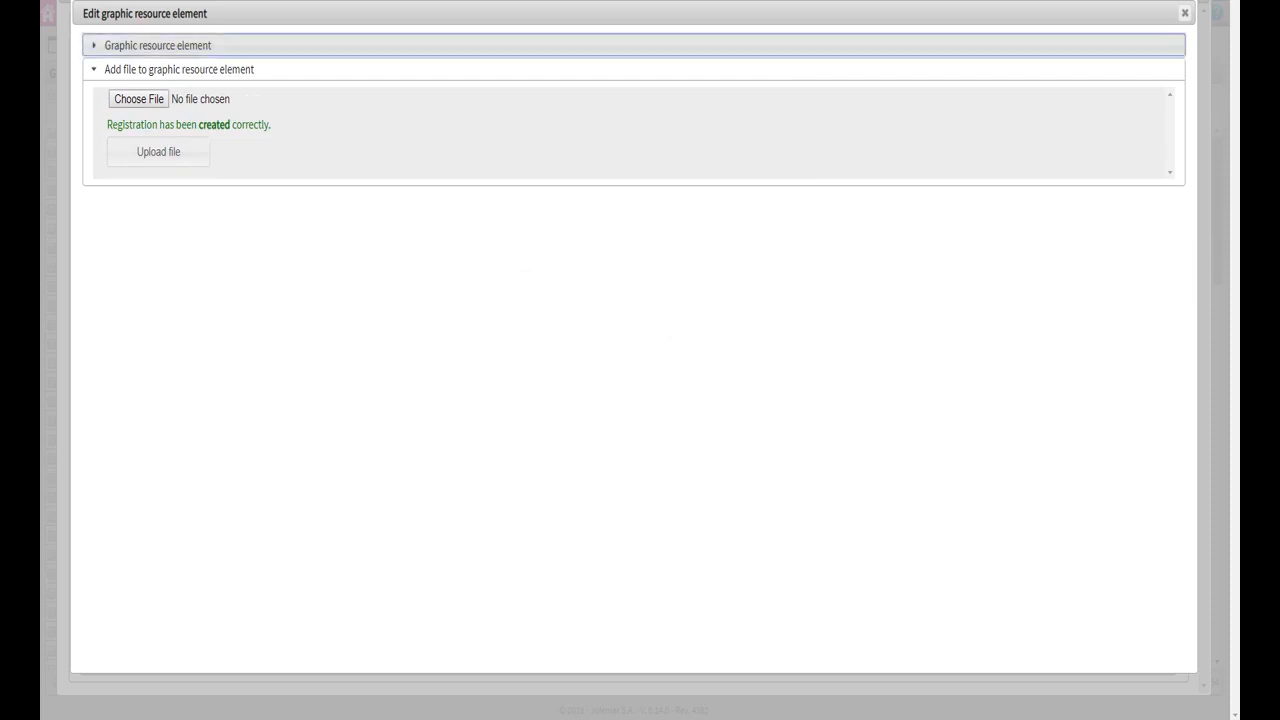
Save the element, then preview the Product image row's GO BACK picture and dismiss it.
left_click(144, 204)
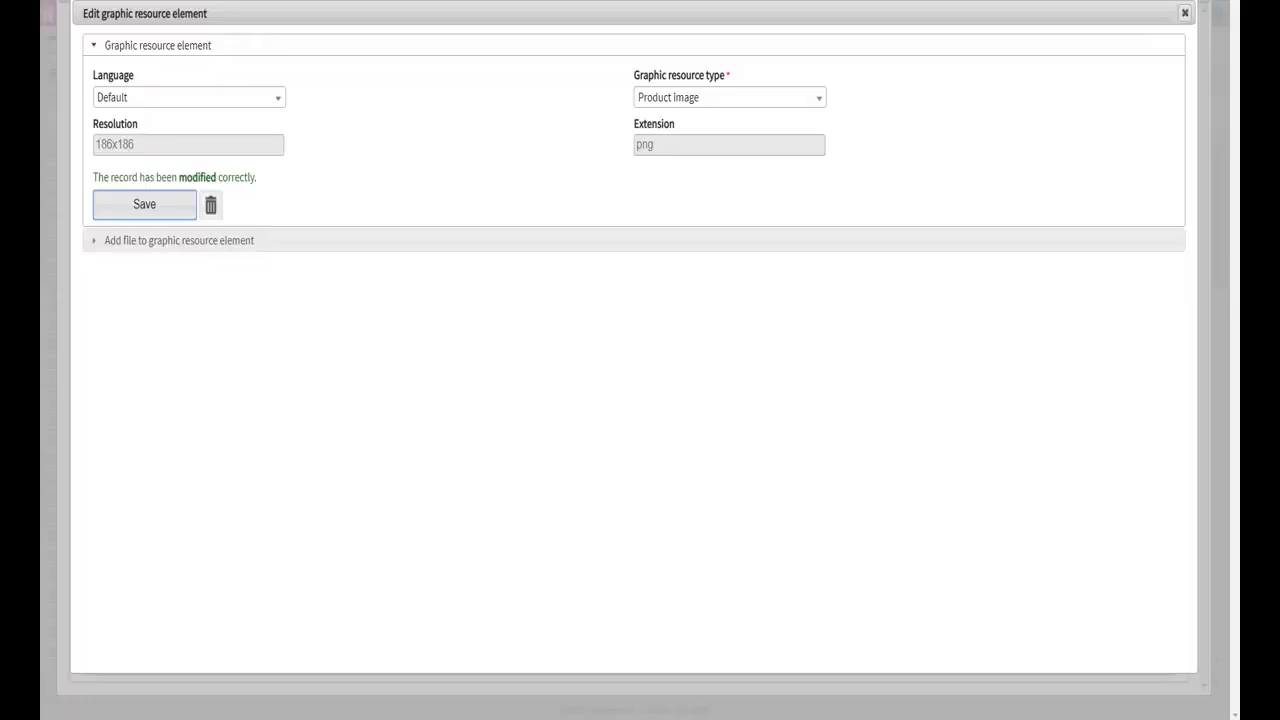
left_click(1184, 13)
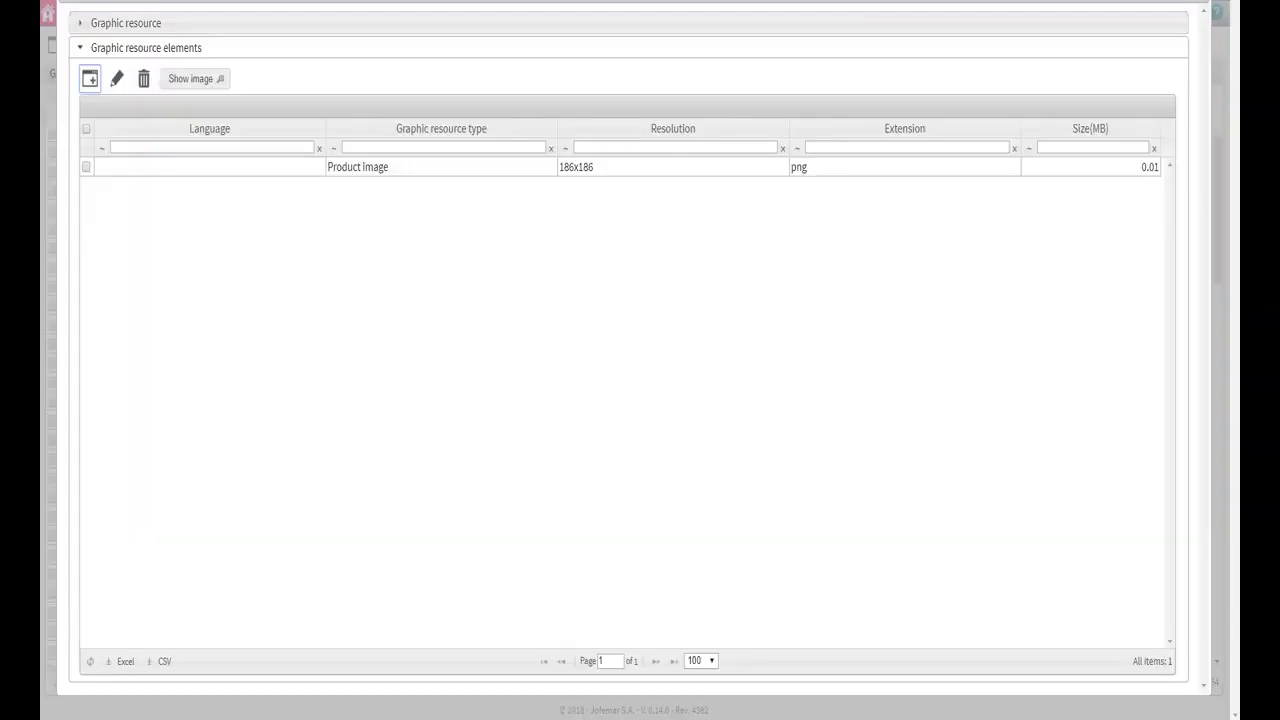
left_click(86, 167)
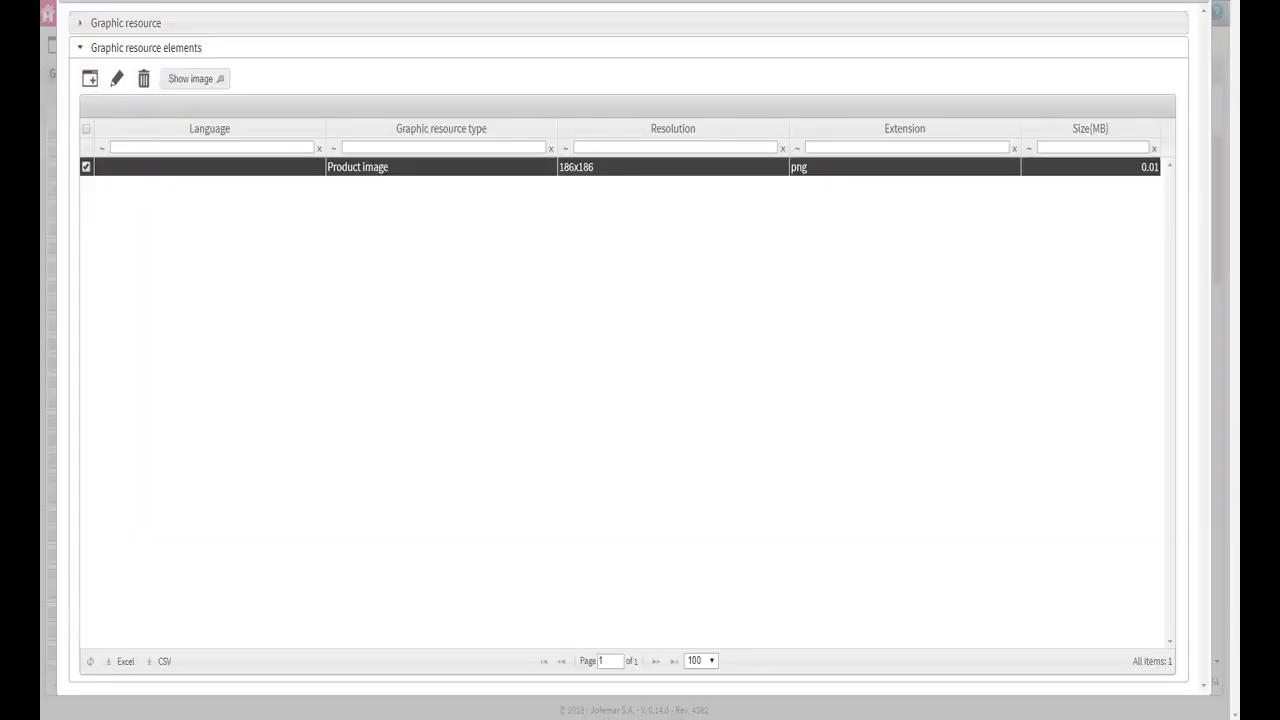
left_click(195, 78)
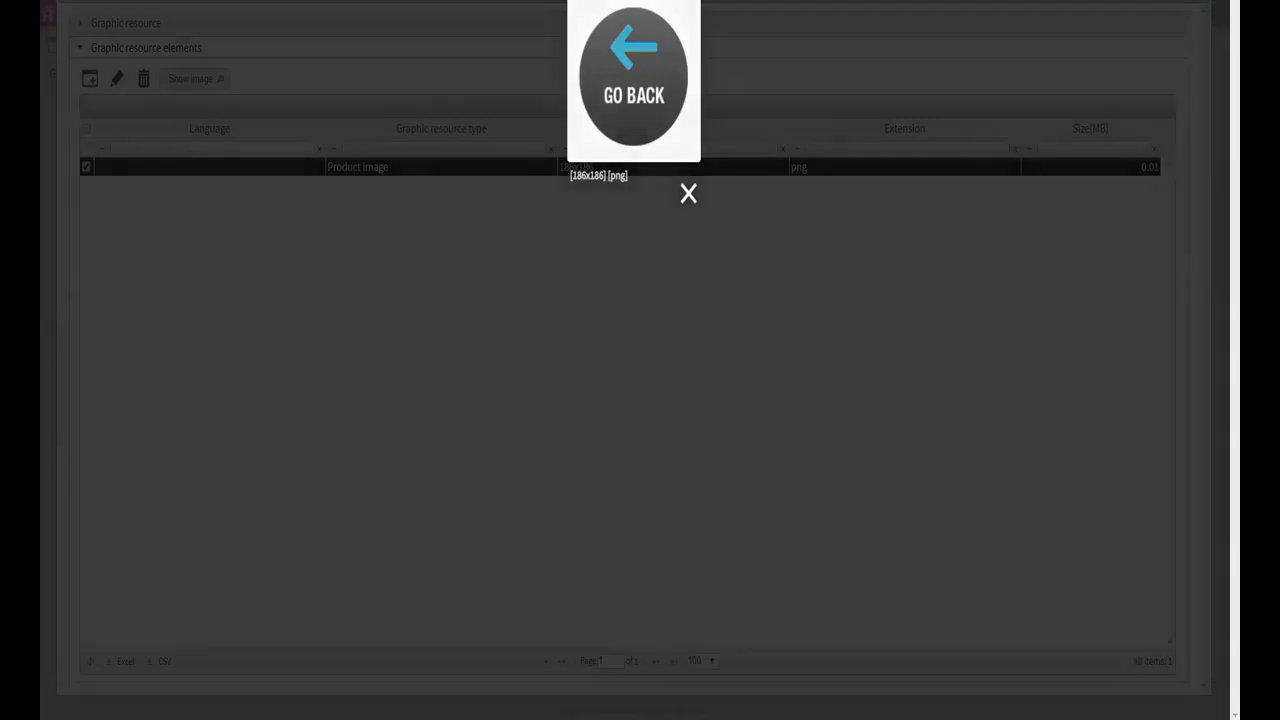
left_click(688, 193)
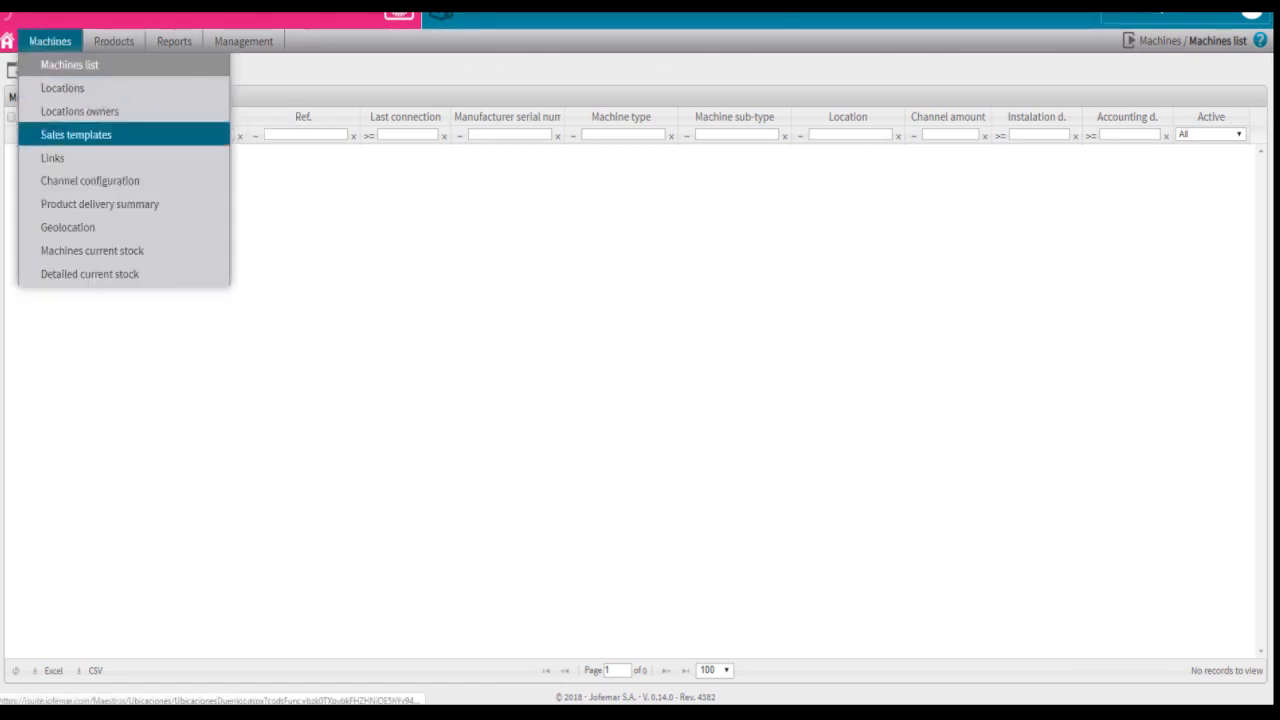
Start a new link in Machines > Links named BACK BOTTOM, keeping type Sale template link.
left_click(52, 157)
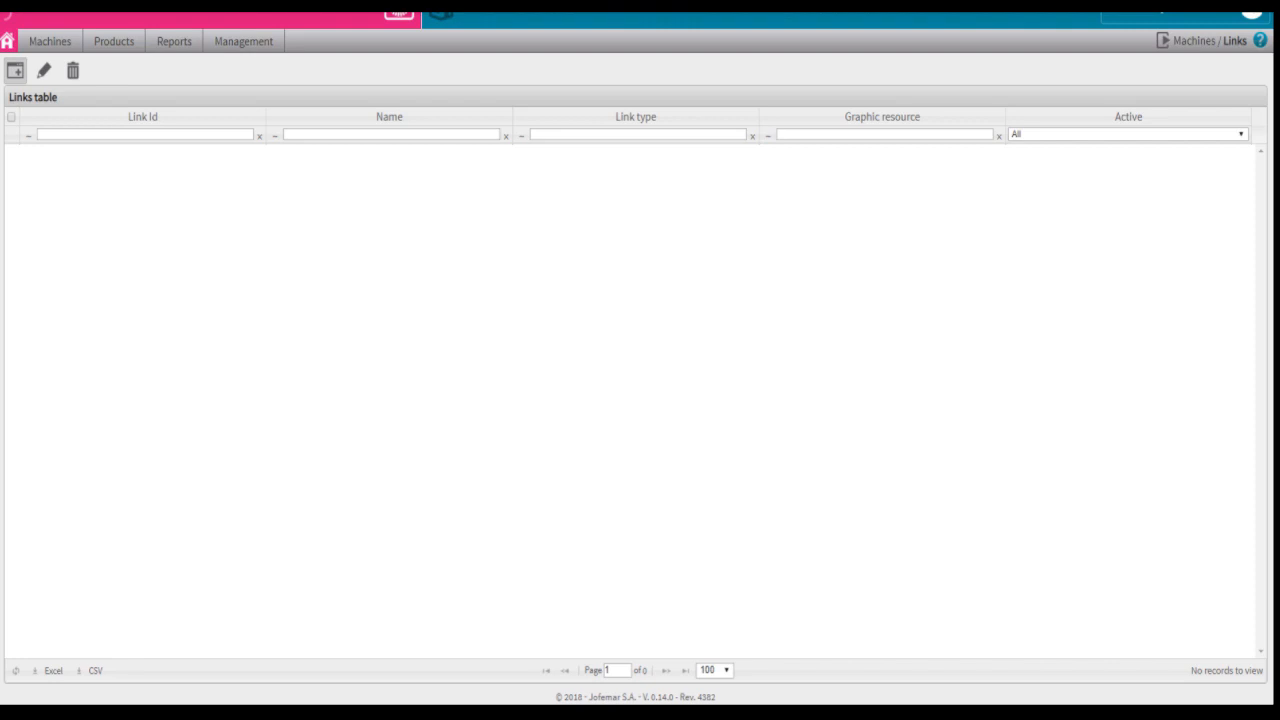
left_click(15, 70)
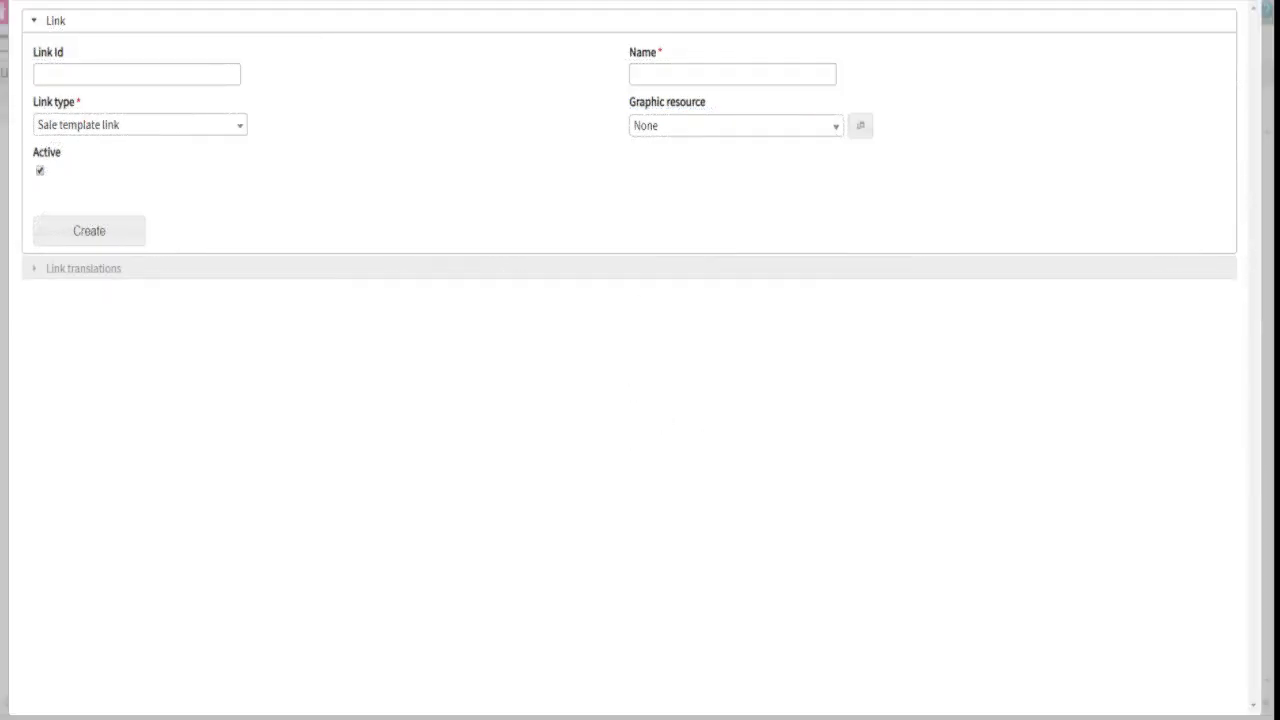
left_click(732, 73)
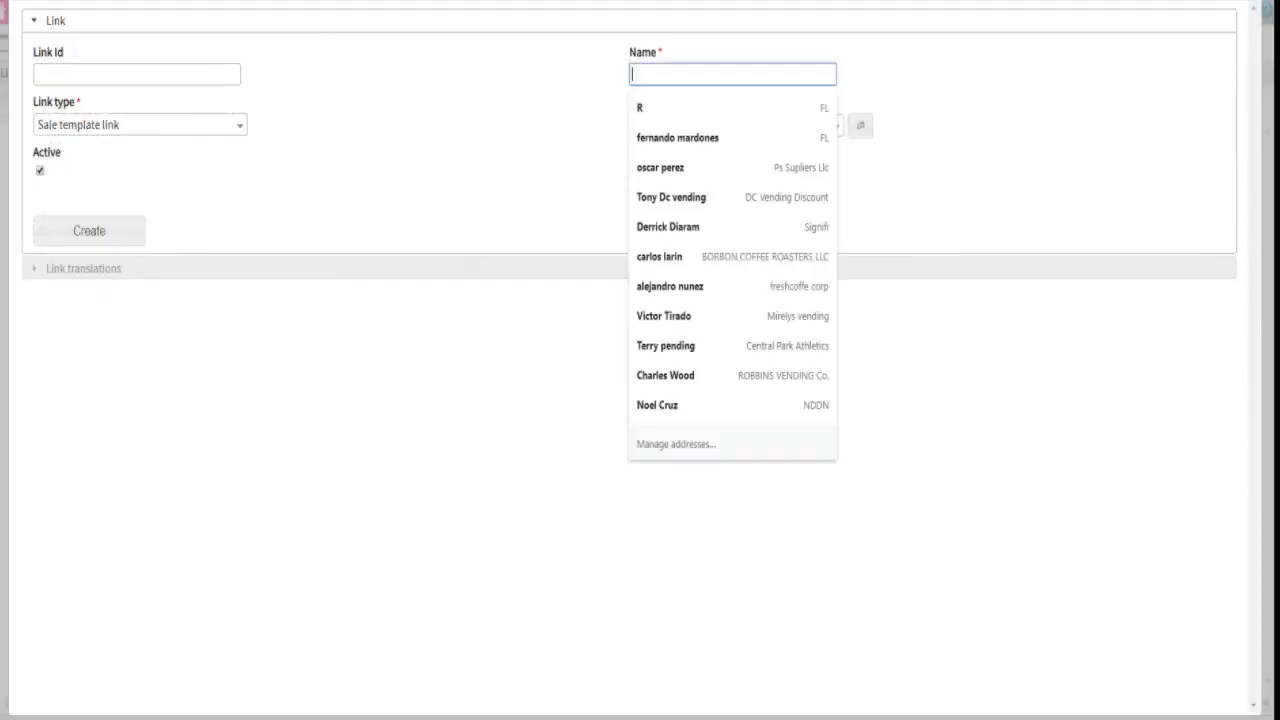
type("BACK")
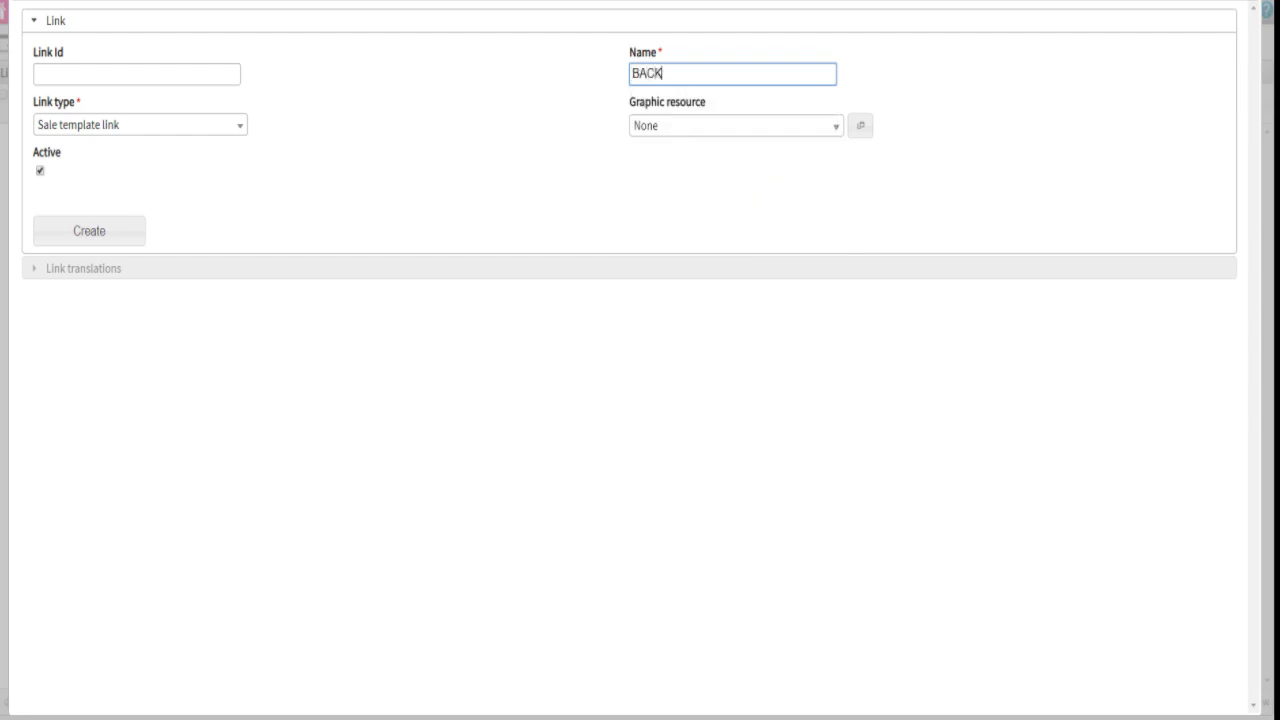
type(" BOTTOM")
left_click(140, 124)
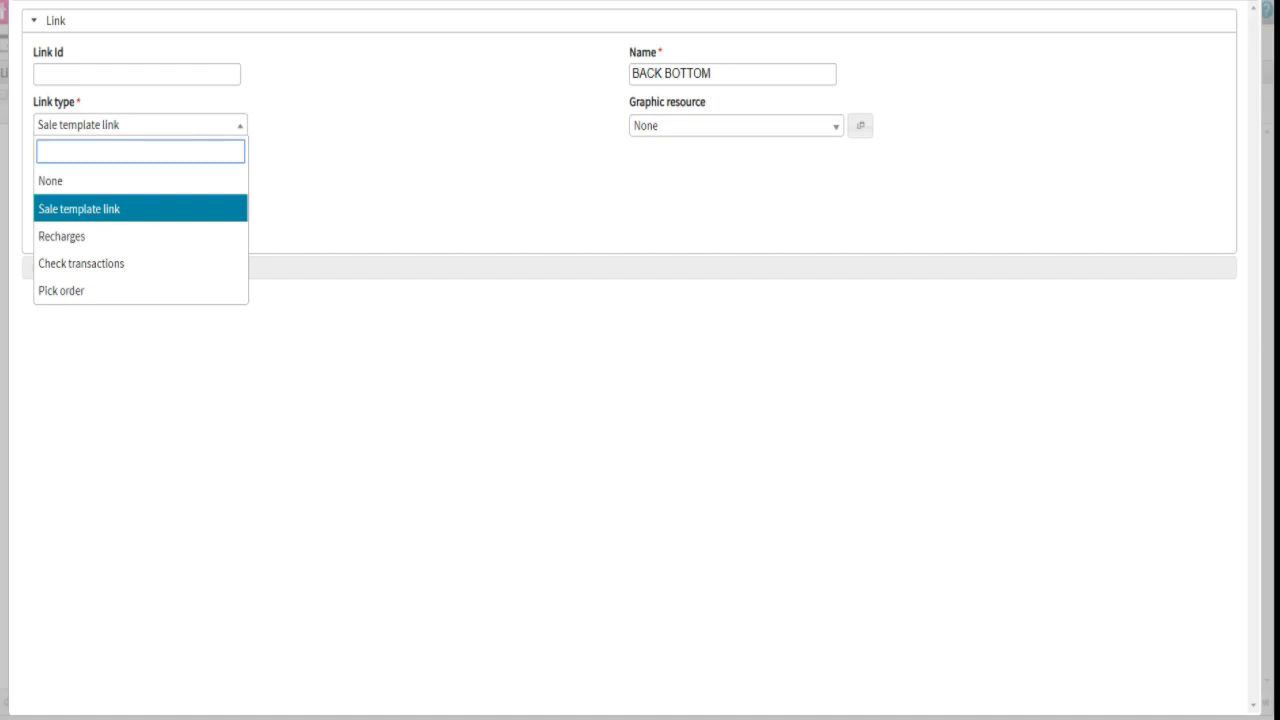
left_click(140, 208)
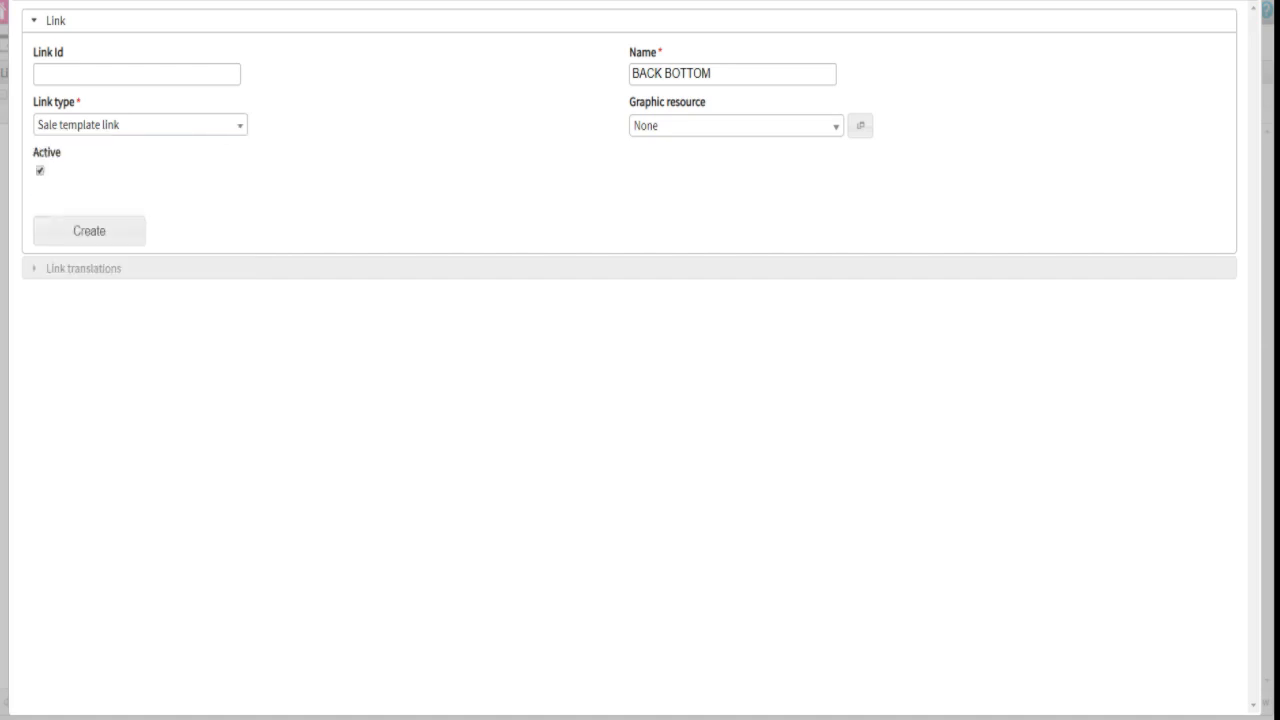
Assign the BACK BOTTOM IMAGE graphic resource and create the link.
left_click(735, 125)
type("BACK")
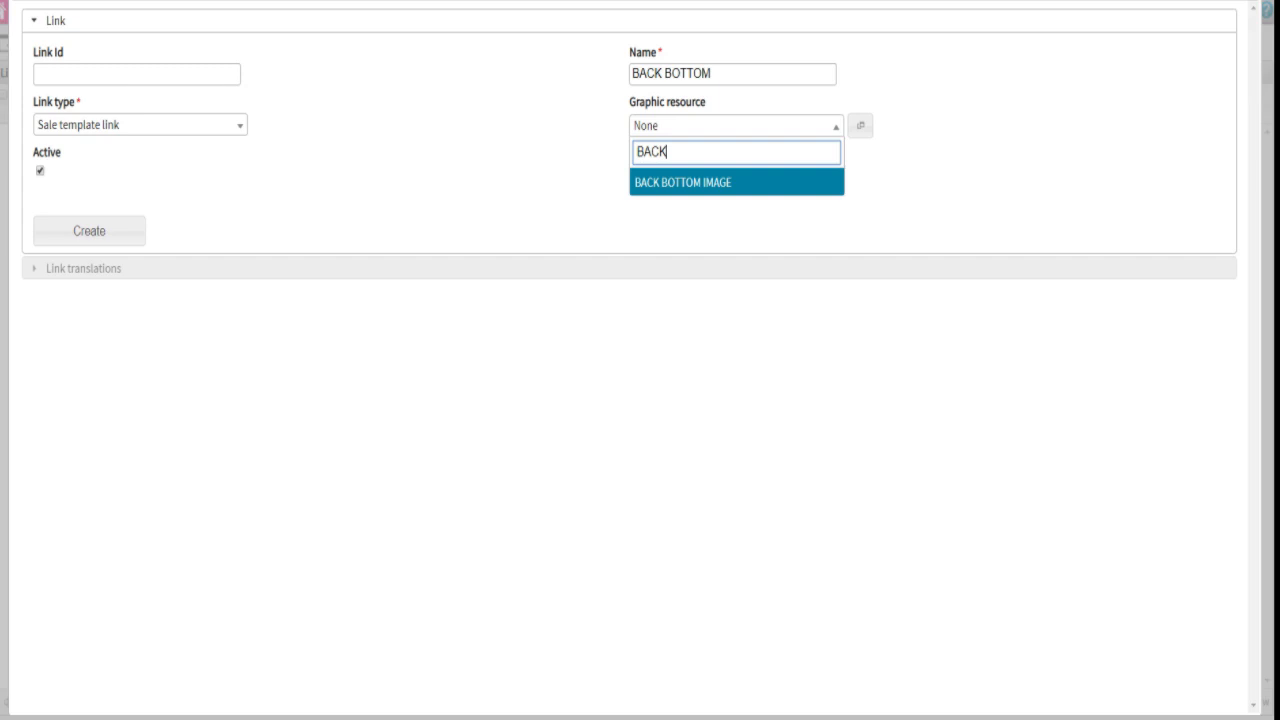
key("Return")
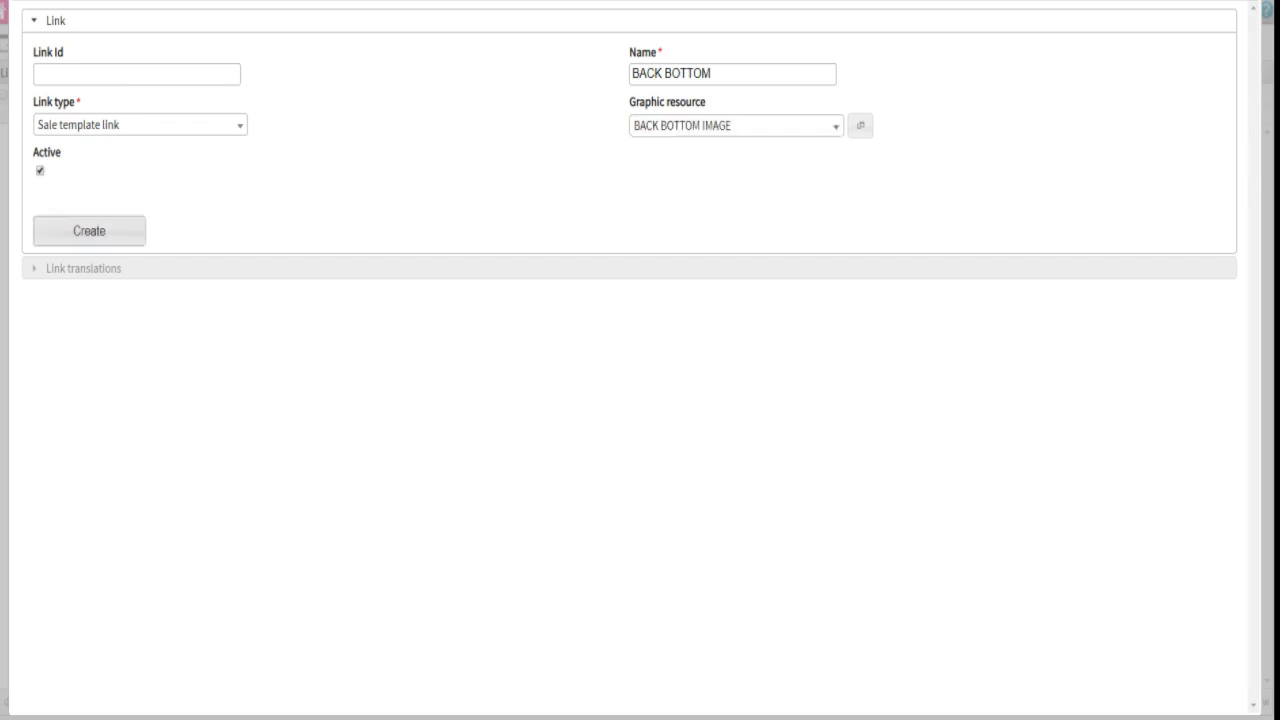
left_click(89, 230)
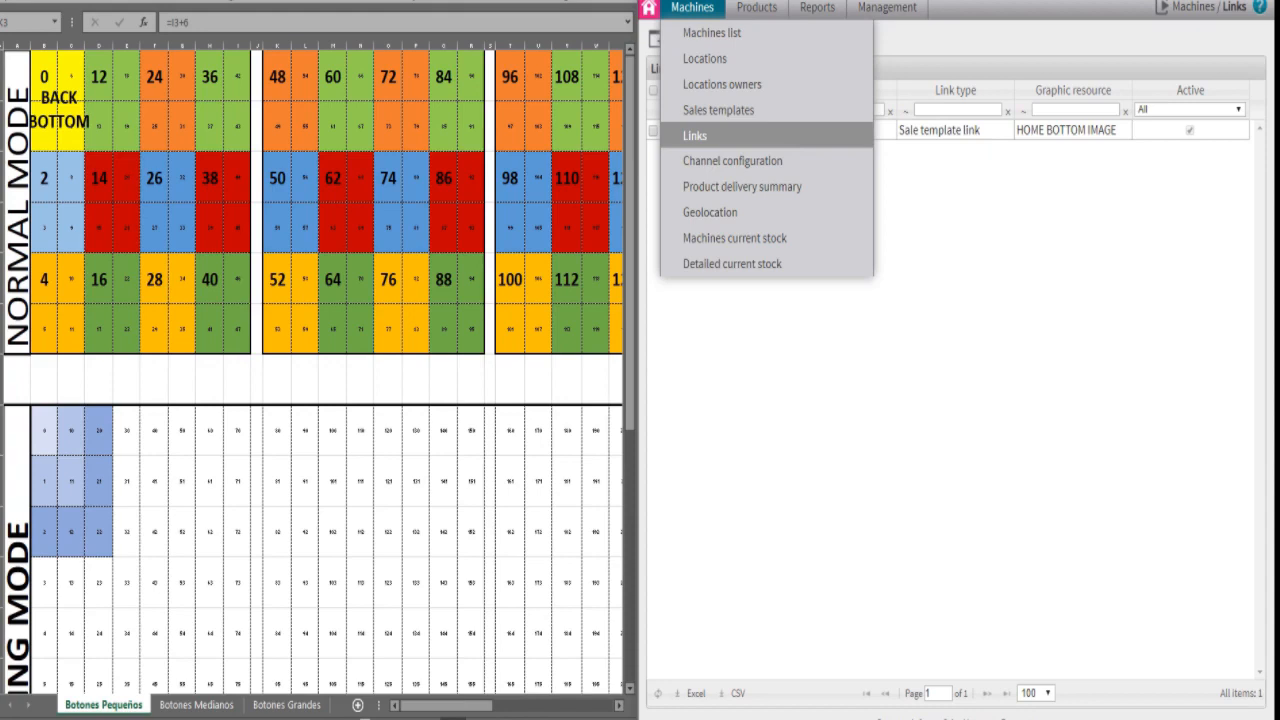
Go to Machines > Sales templates and open the DRINKS template for editing.
left_click(756, 7)
left_click(692, 7)
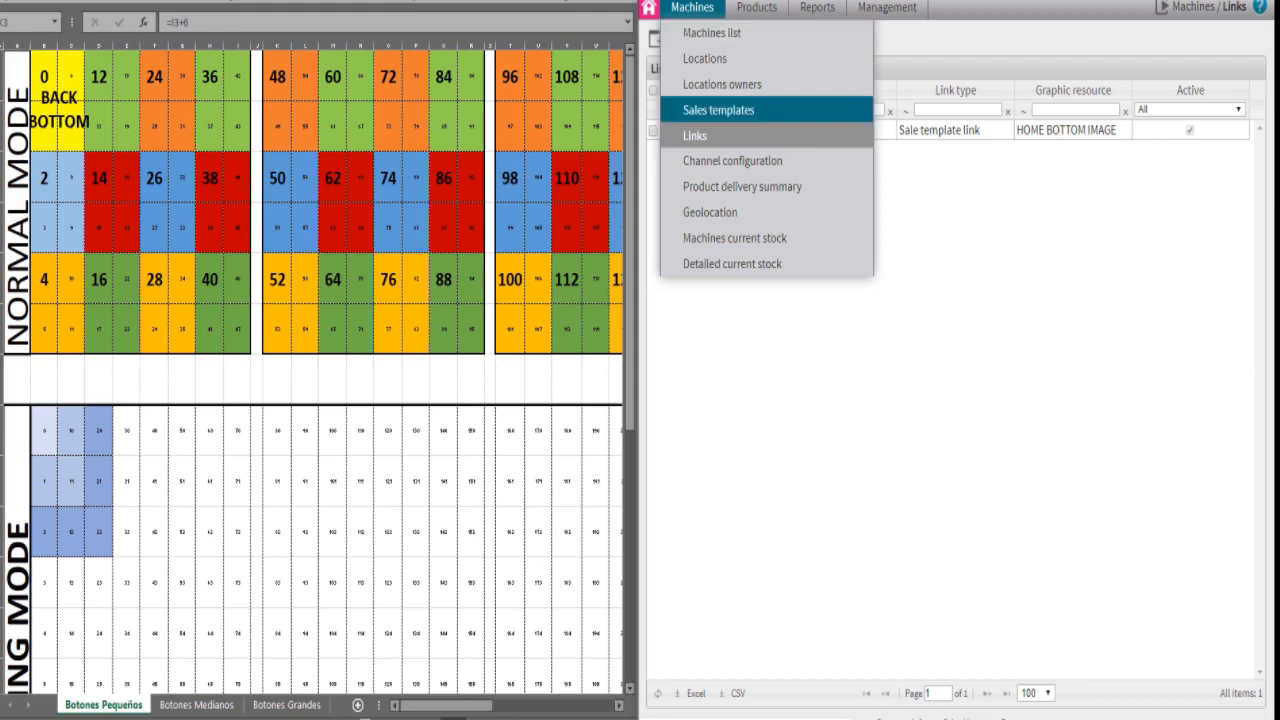
left_click(718, 110)
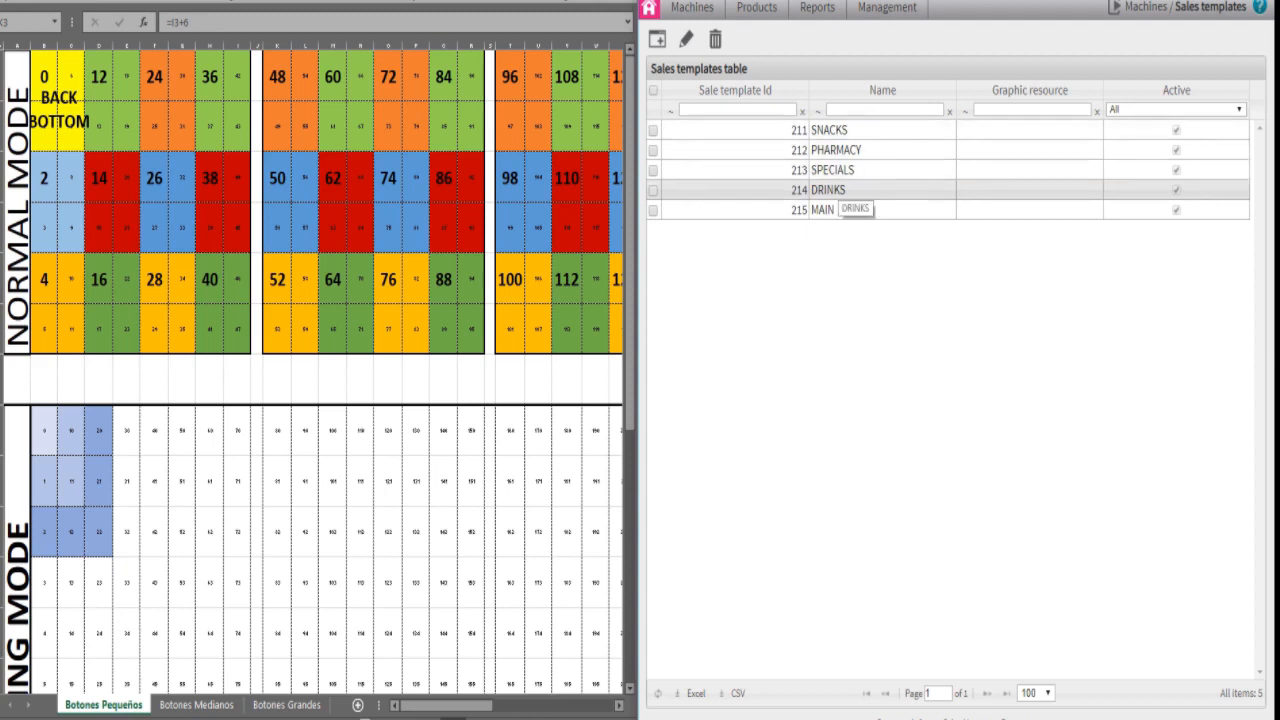
double_click(828, 189)
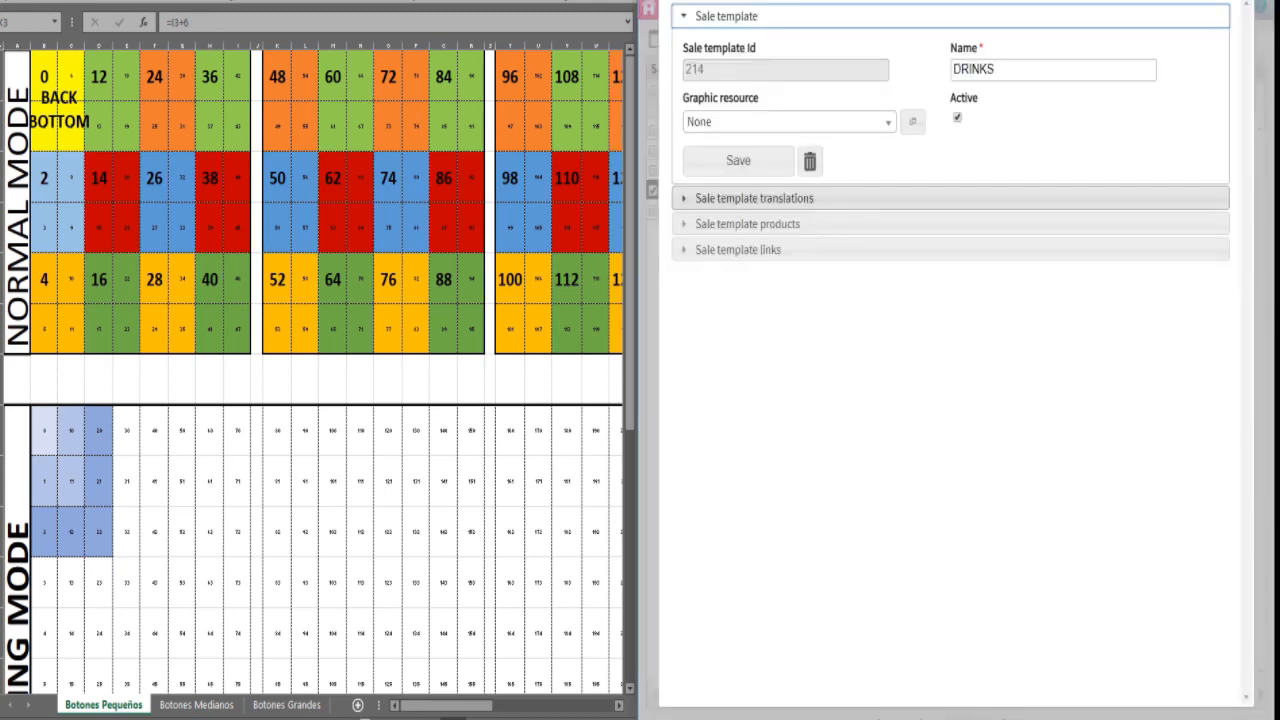
Show the template's products and select Alka Seltzer at position 40, marking its block in the sheet.
left_click(747, 223)
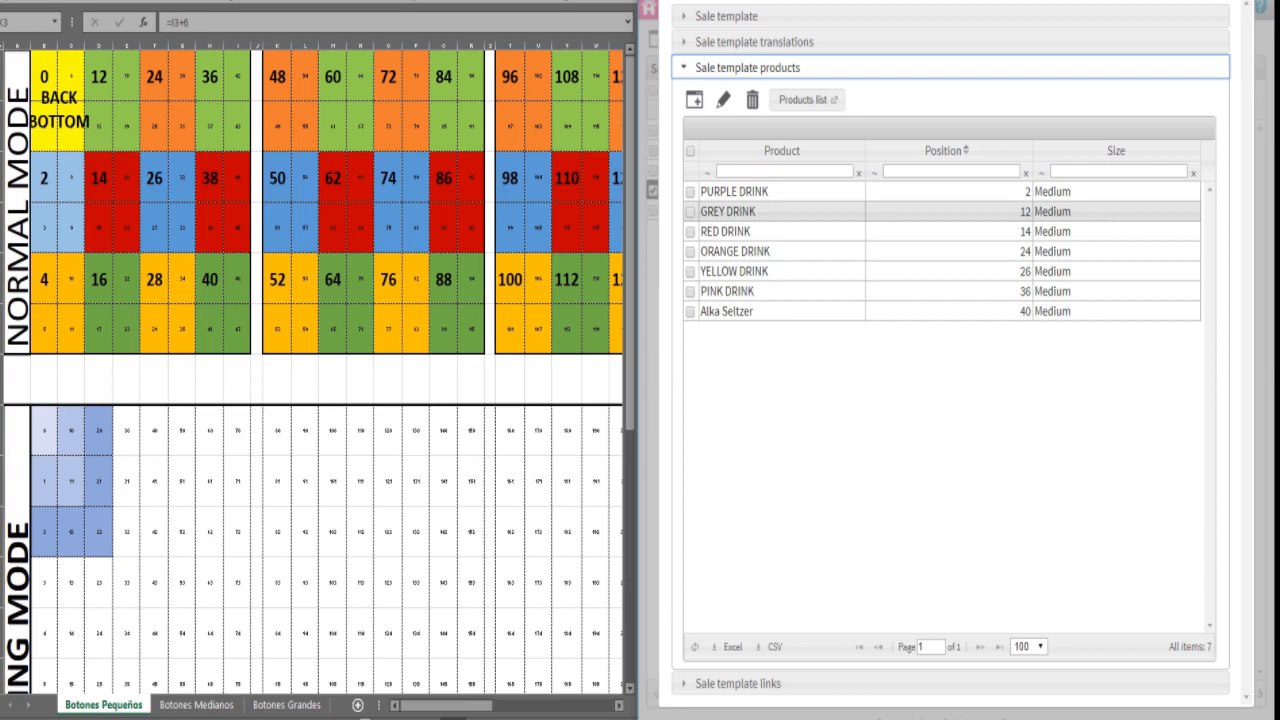
left_click(690, 311)
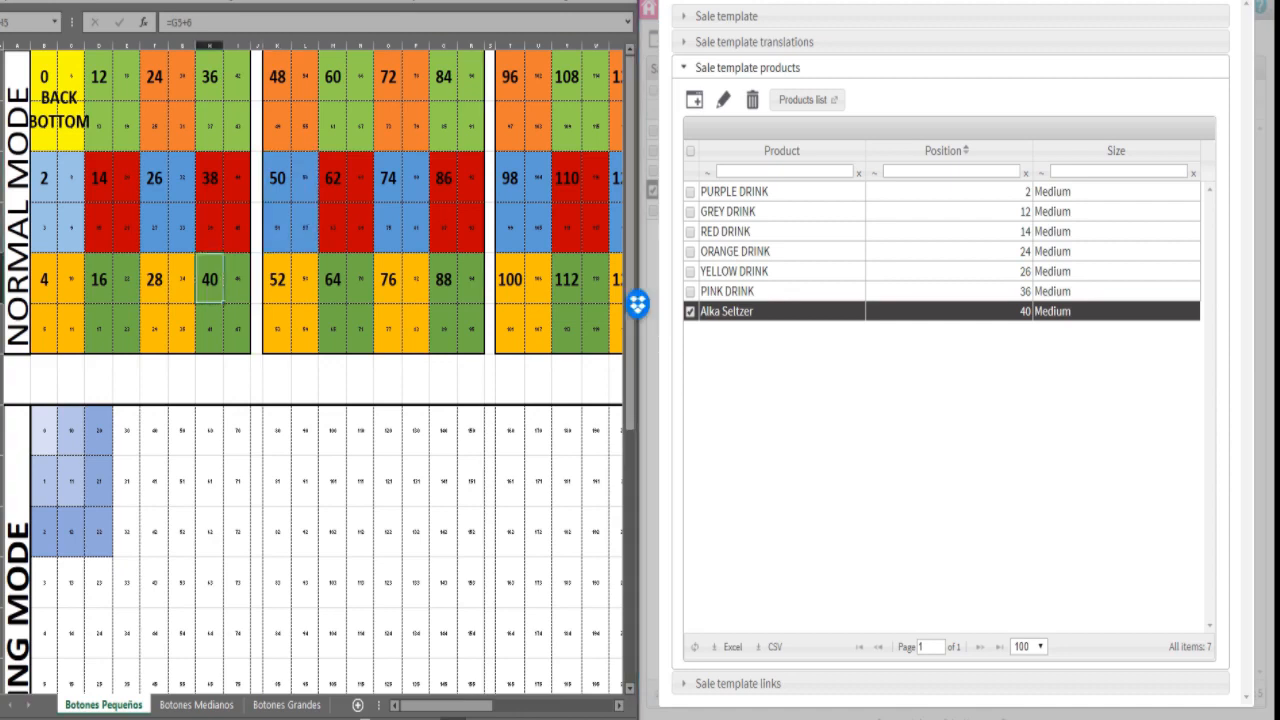
left_click_drag(209, 279, 237, 345)
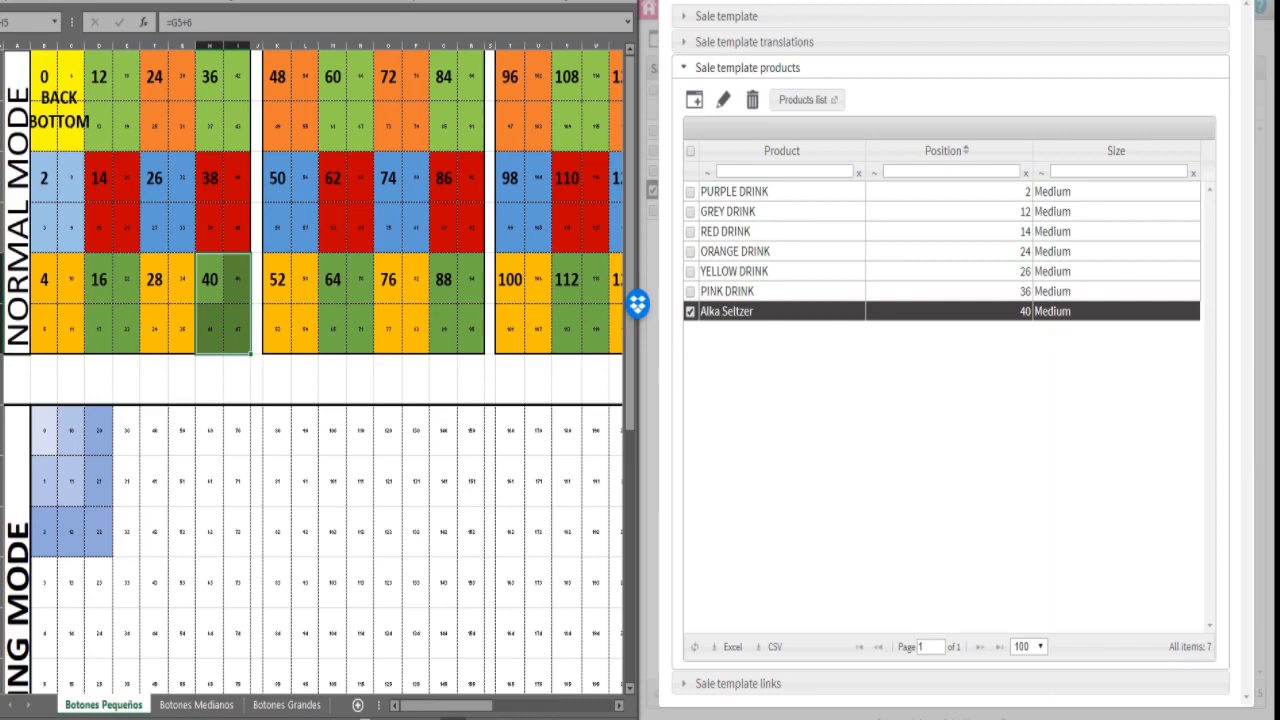
Switch to the Sale template links section and start a new link using BACK BOTTOM.
left_click(747, 67)
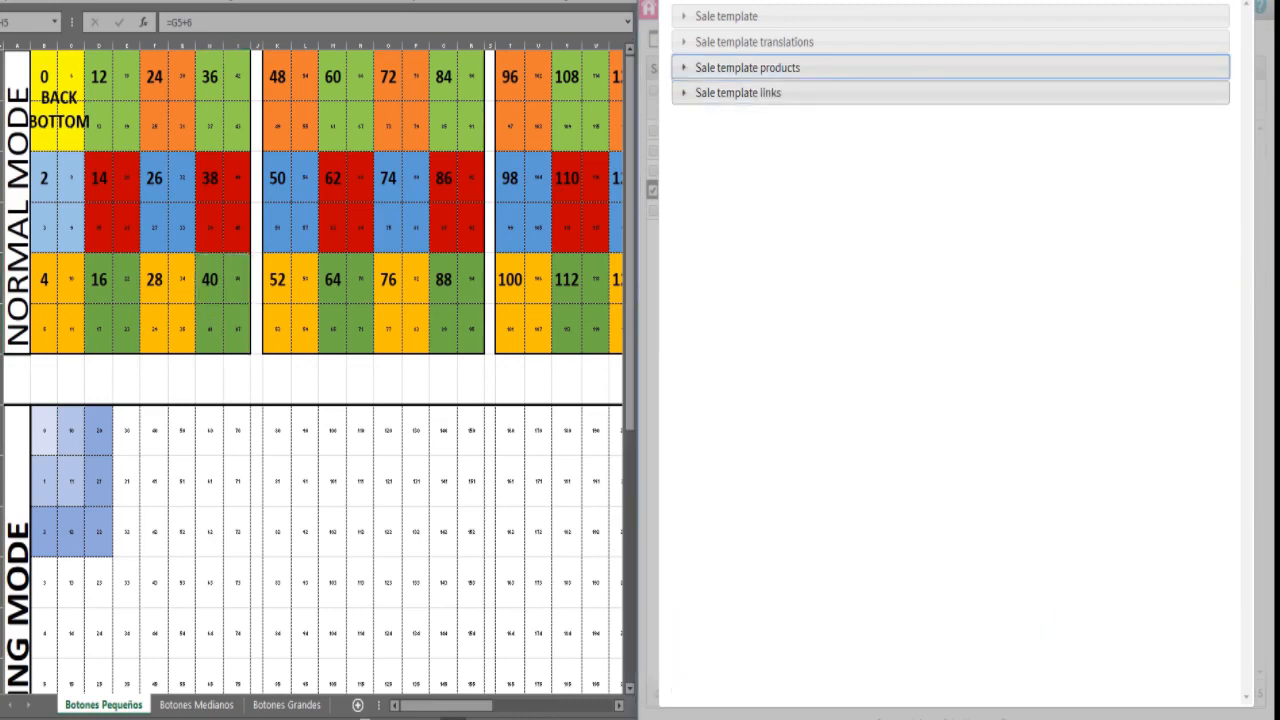
left_click(738, 92)
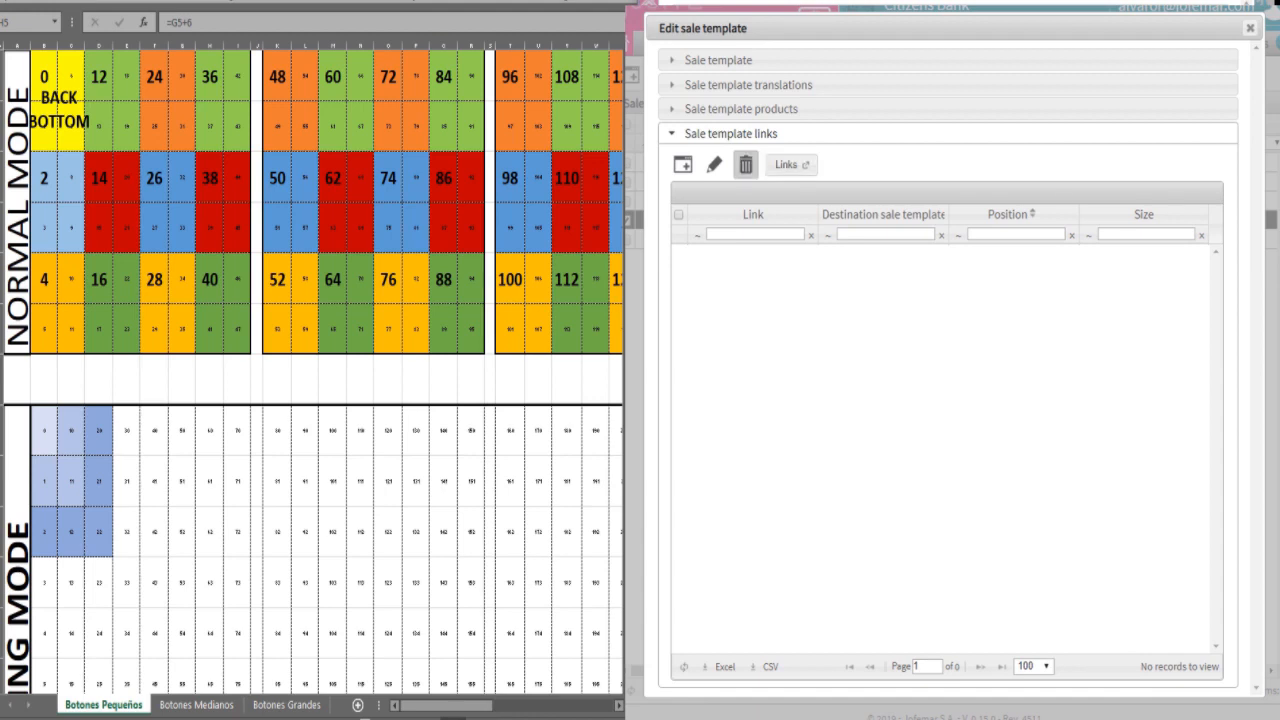
left_click(683, 164)
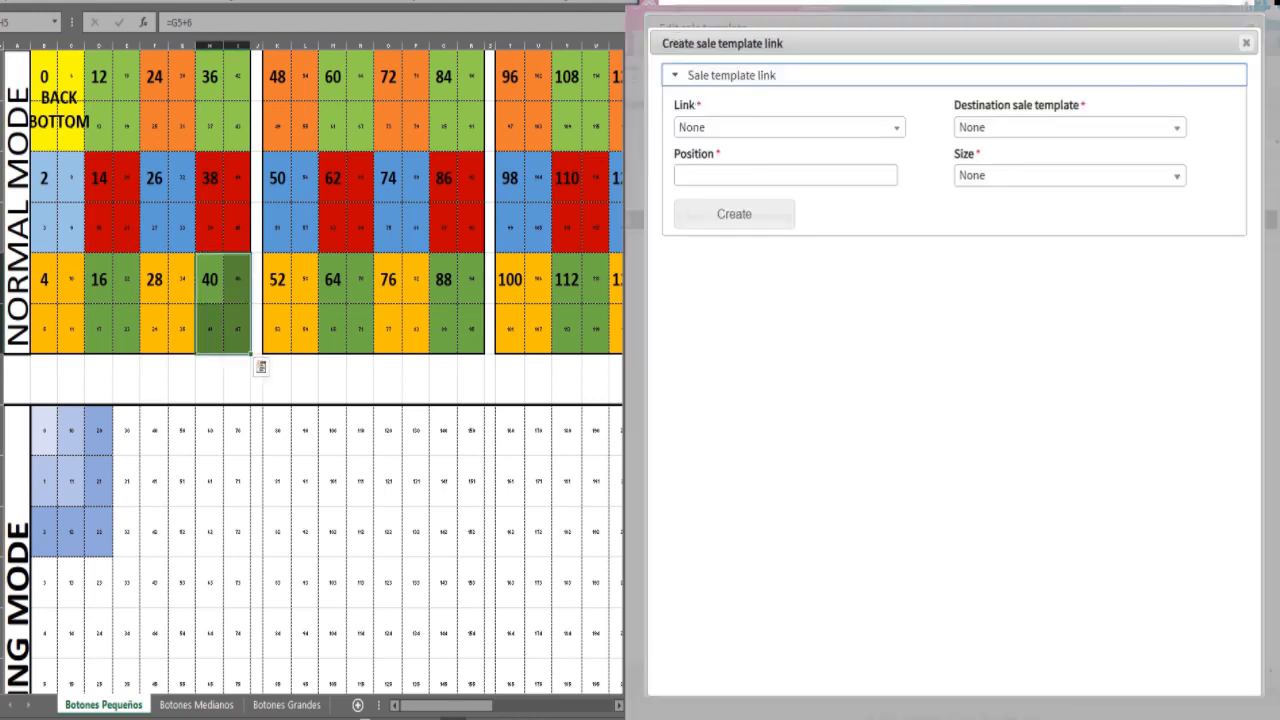
left_click(790, 127)
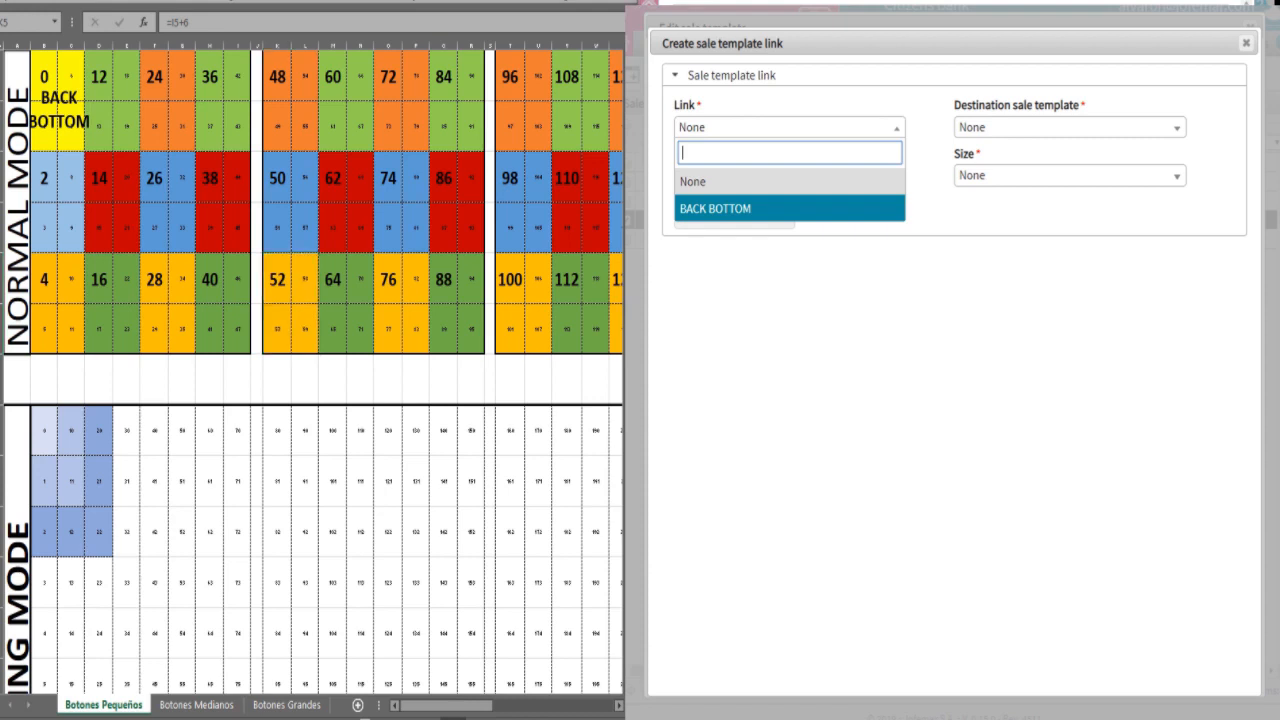
left_click(790, 208)
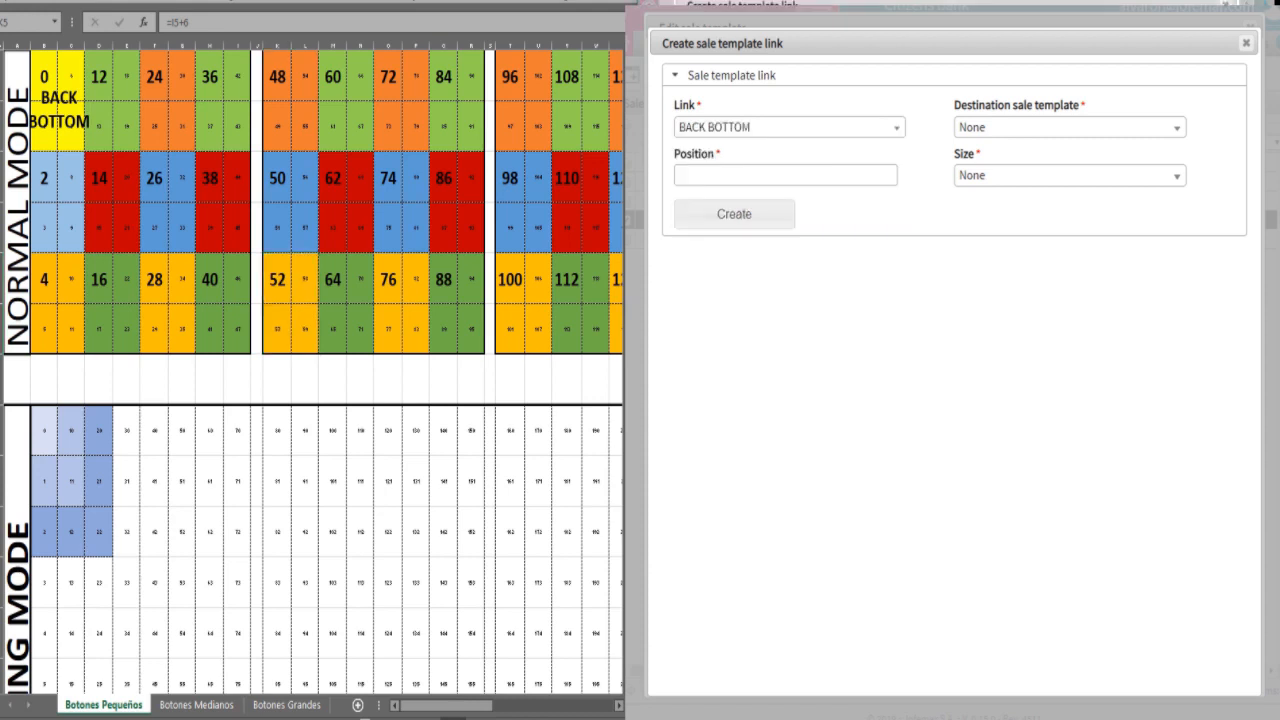
Set the destination template to MAIN and the size to Medium.
left_click(1069, 127)
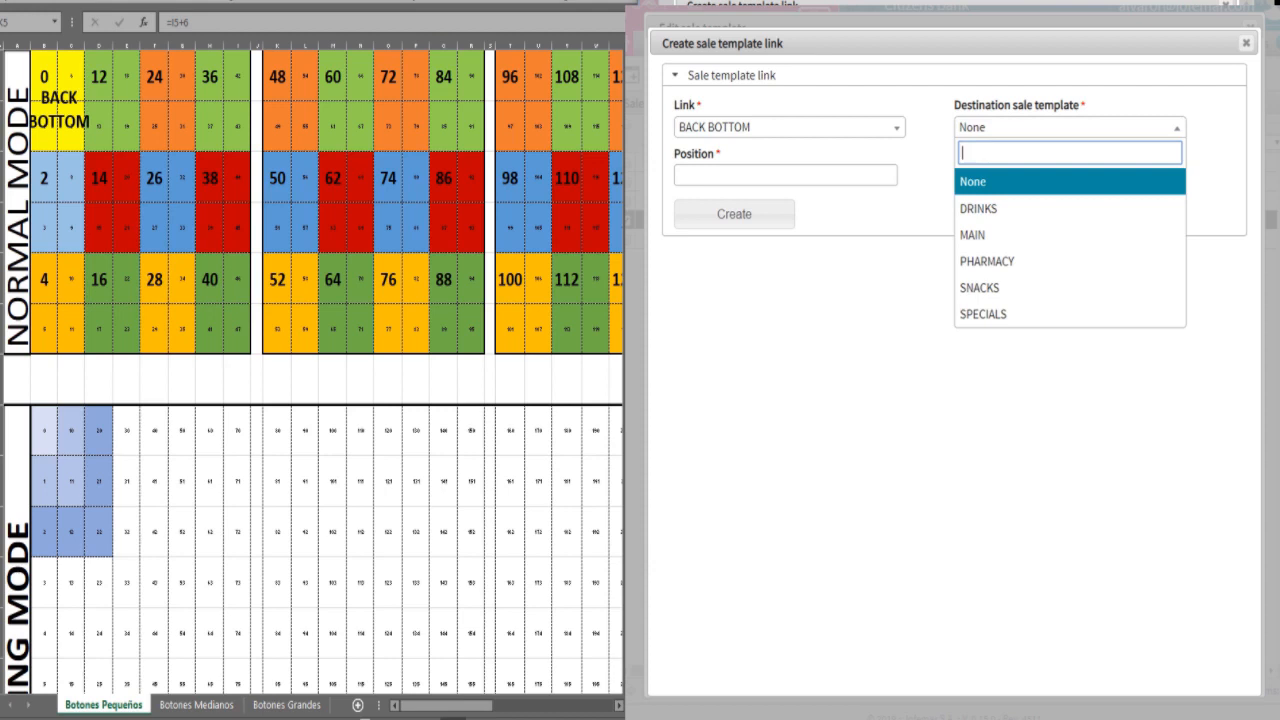
key("Down")
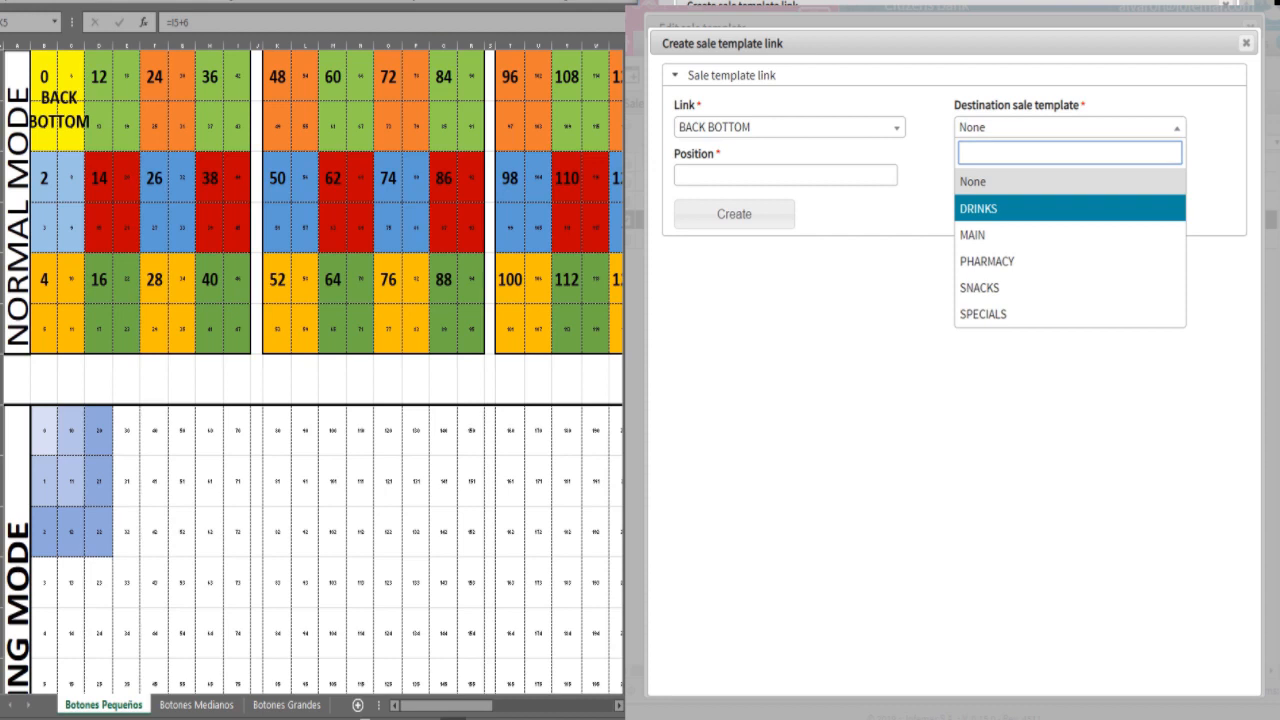
key("Down")
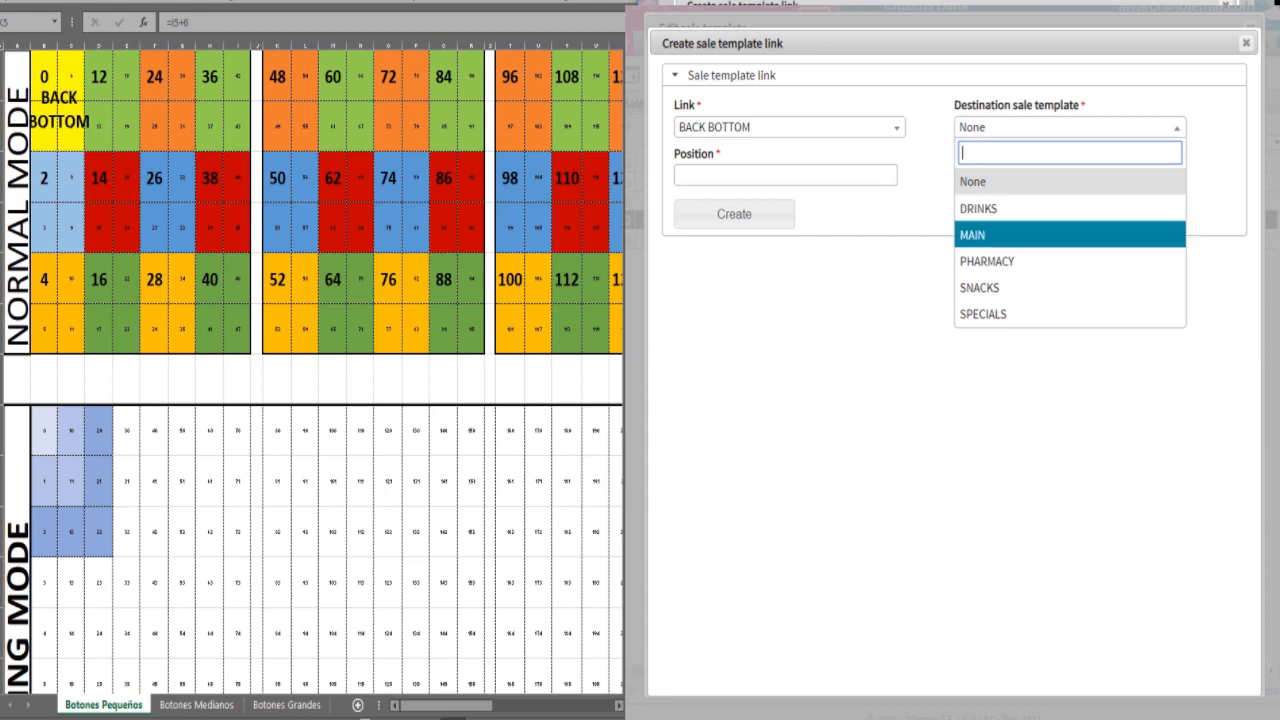
key("Return")
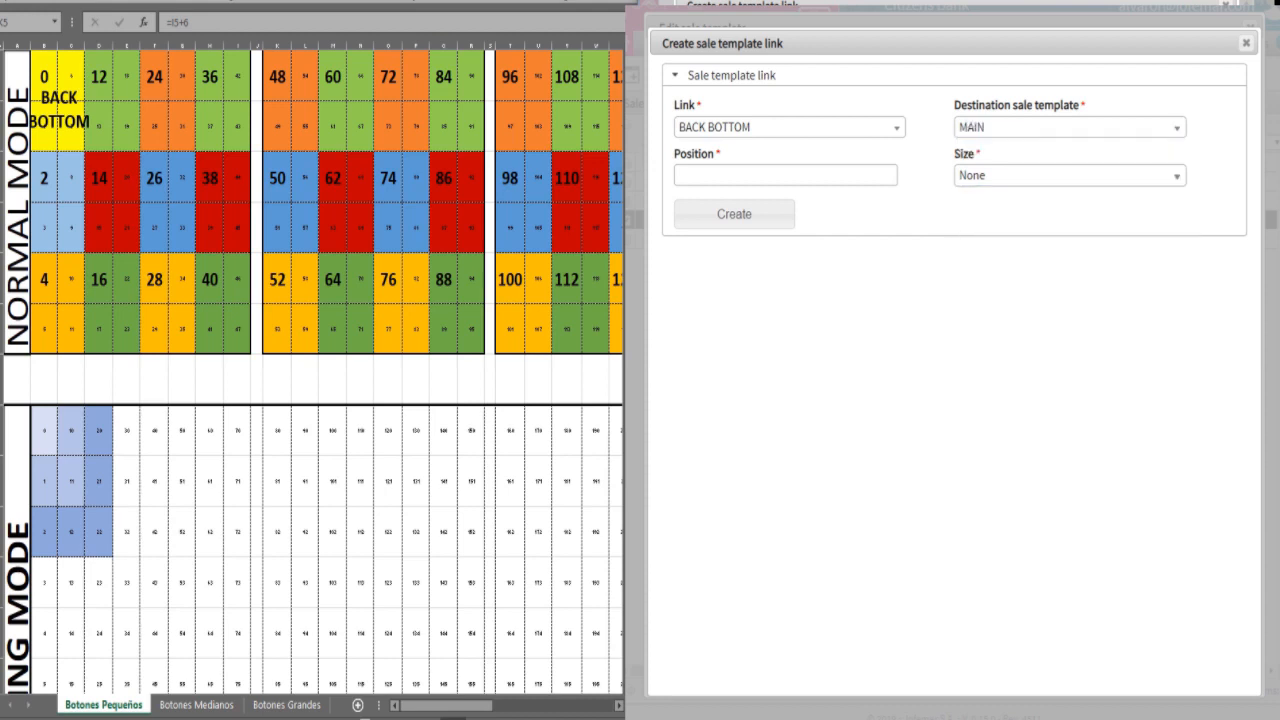
key("alt+Down")
key("Down")
key("Return")
Enter position 52, checking its block in the layout sheet, and create the link.
key("Tab")
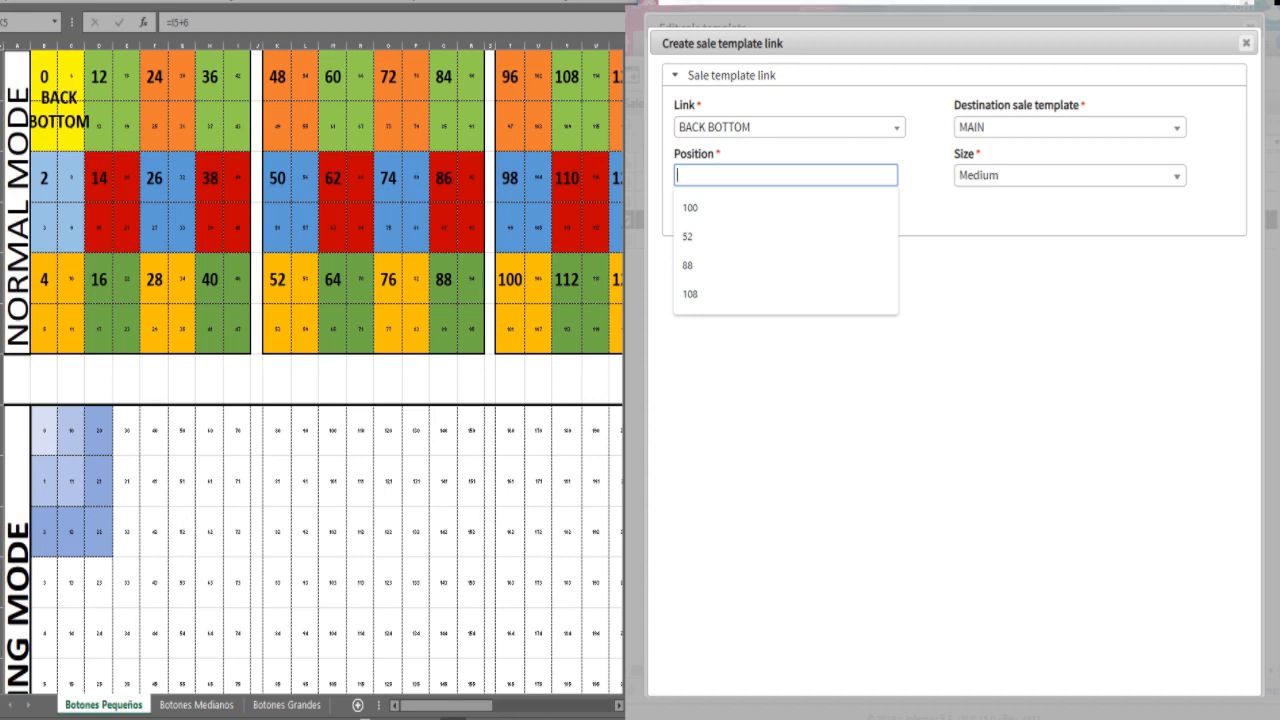
type("52")
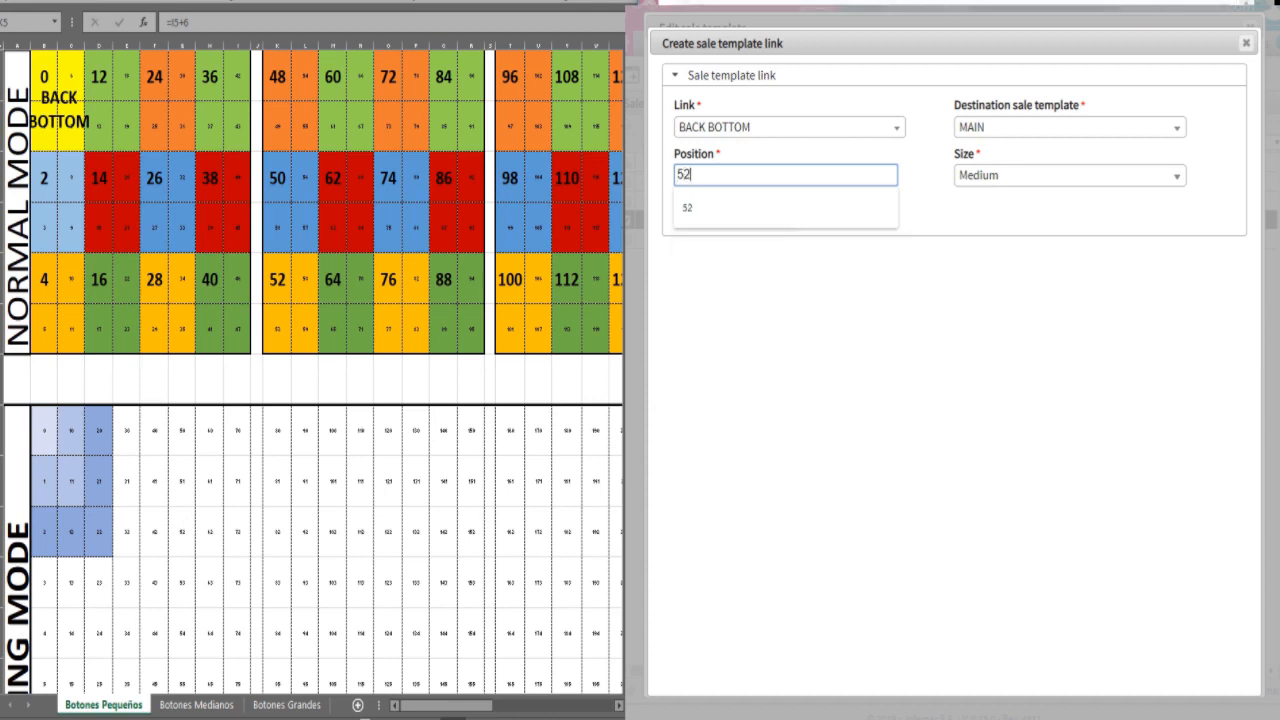
left_click_drag(277, 279, 305, 330)
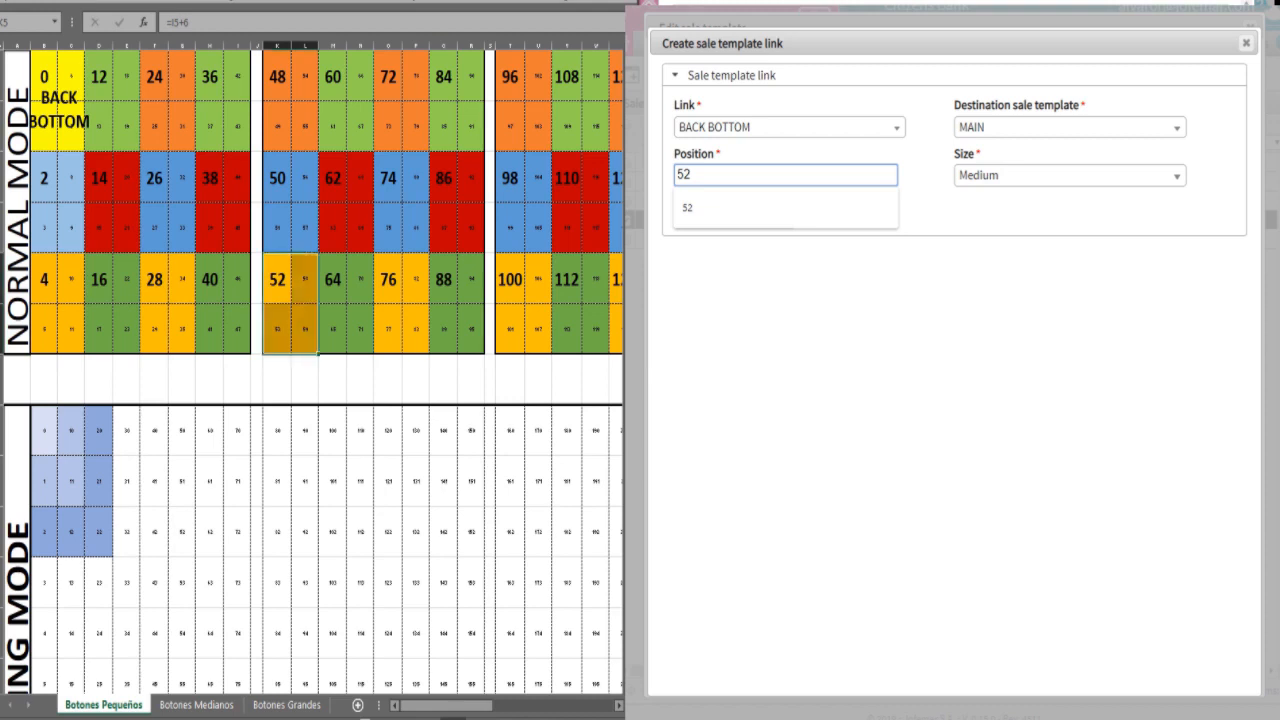
left_click(60, 110)
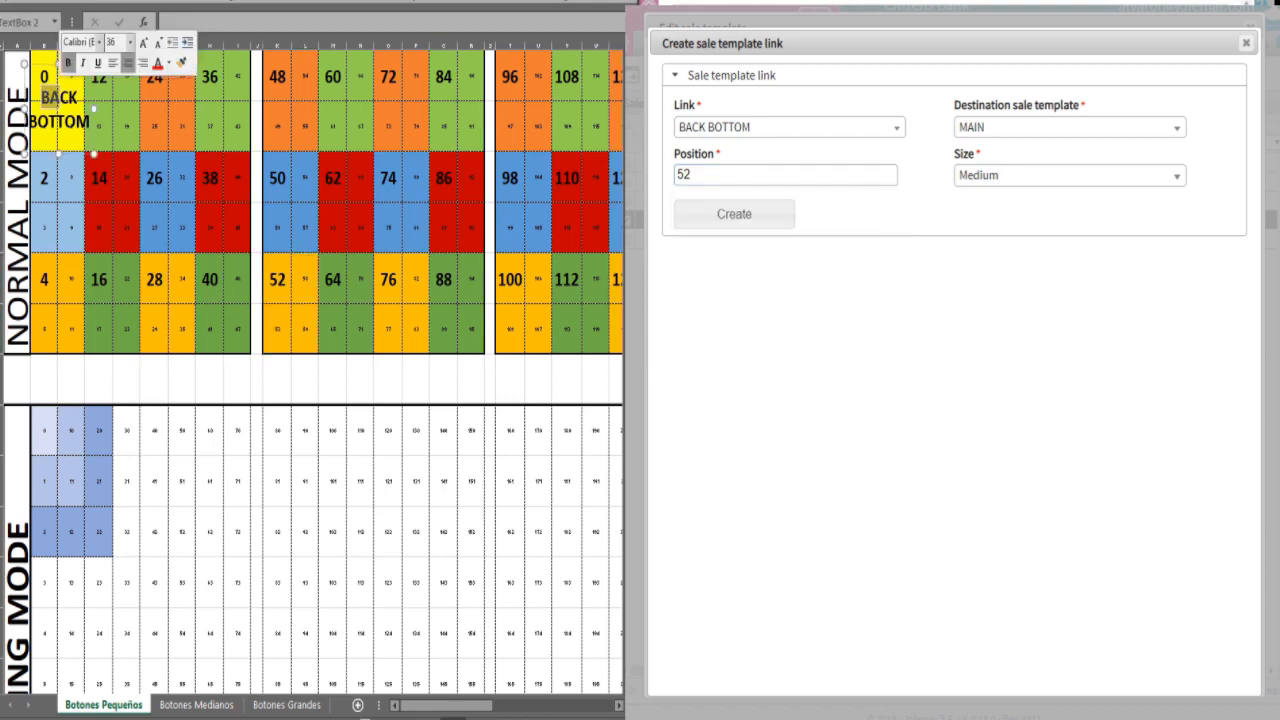
left_click(734, 214)
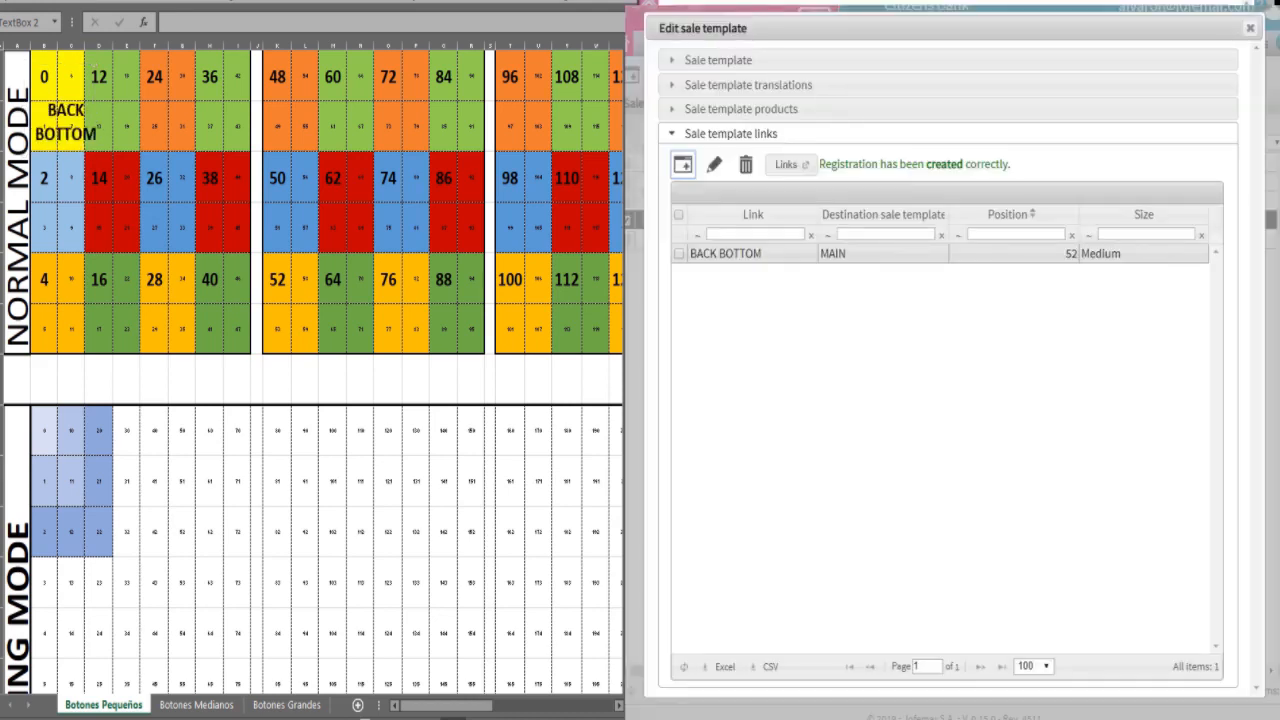
Mark the BACK BOTTOM block B1:C3 in the layout sheet.
left_click(45, 77)
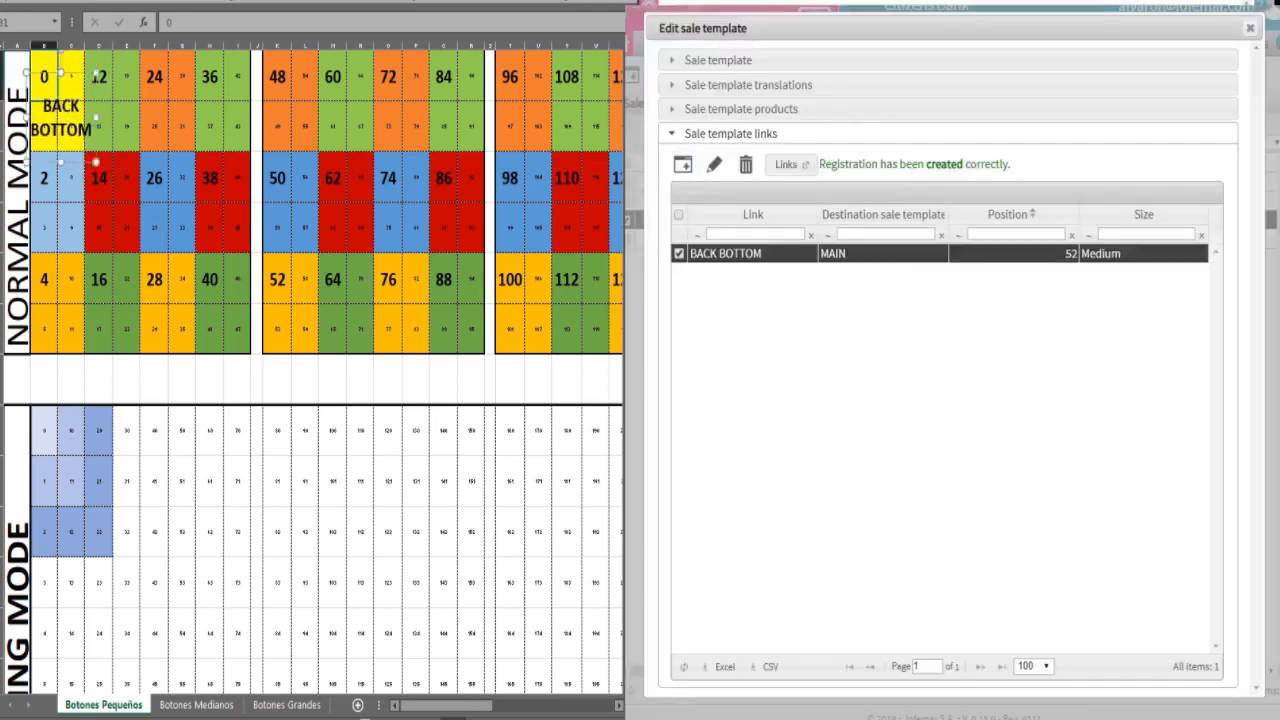
left_click_drag(45, 77, 72, 130)
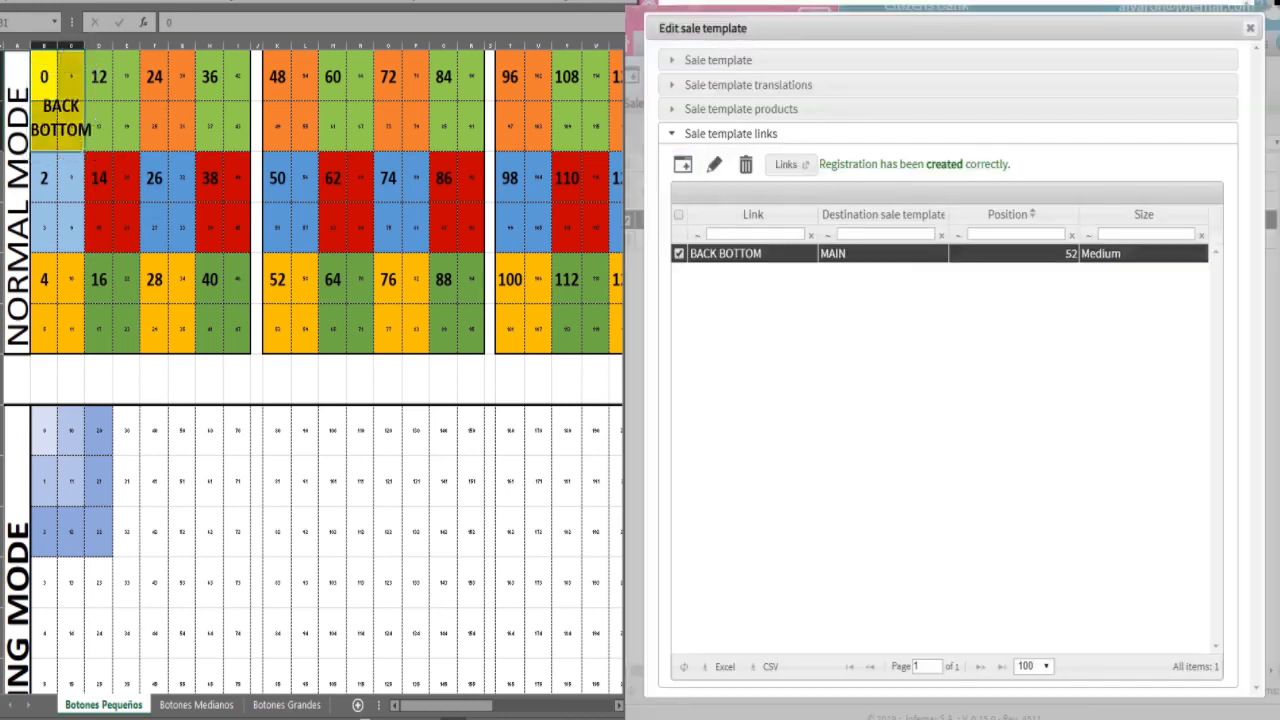
left_click(714, 165)
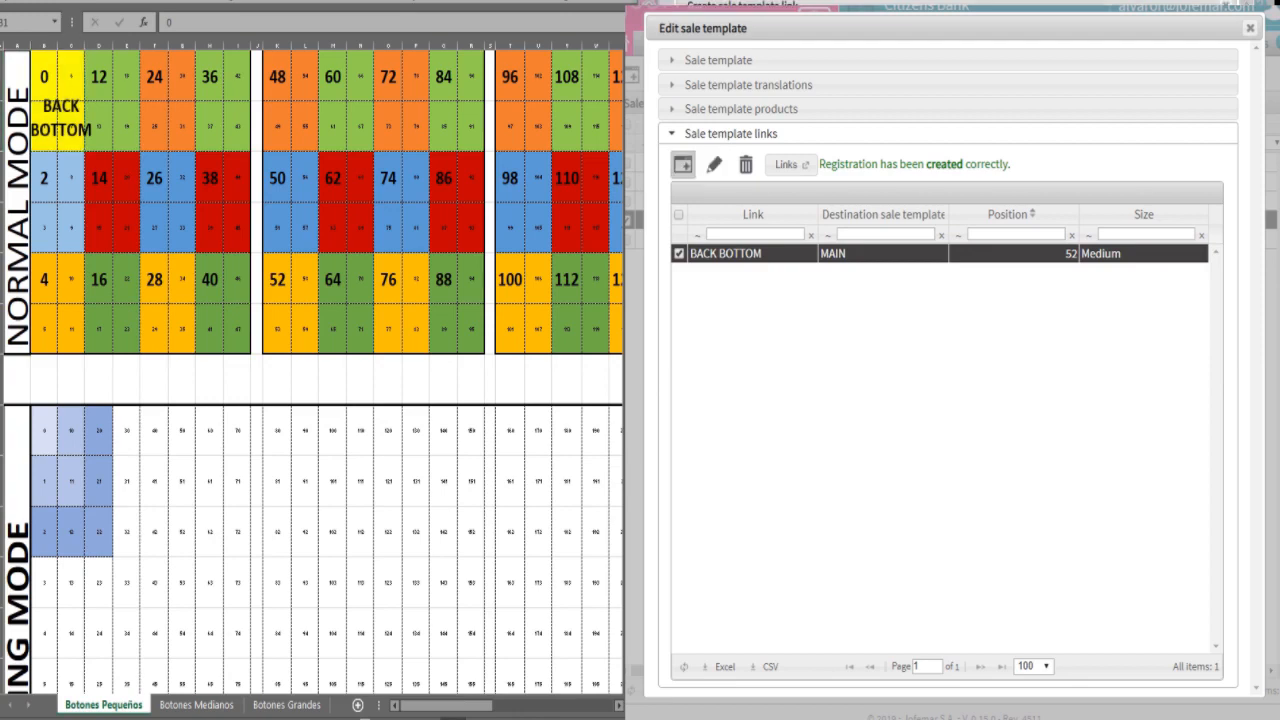
Start another template link using BACK BOTTOM with destination MAIN.
left_click(682, 164)
left_click(786, 127)
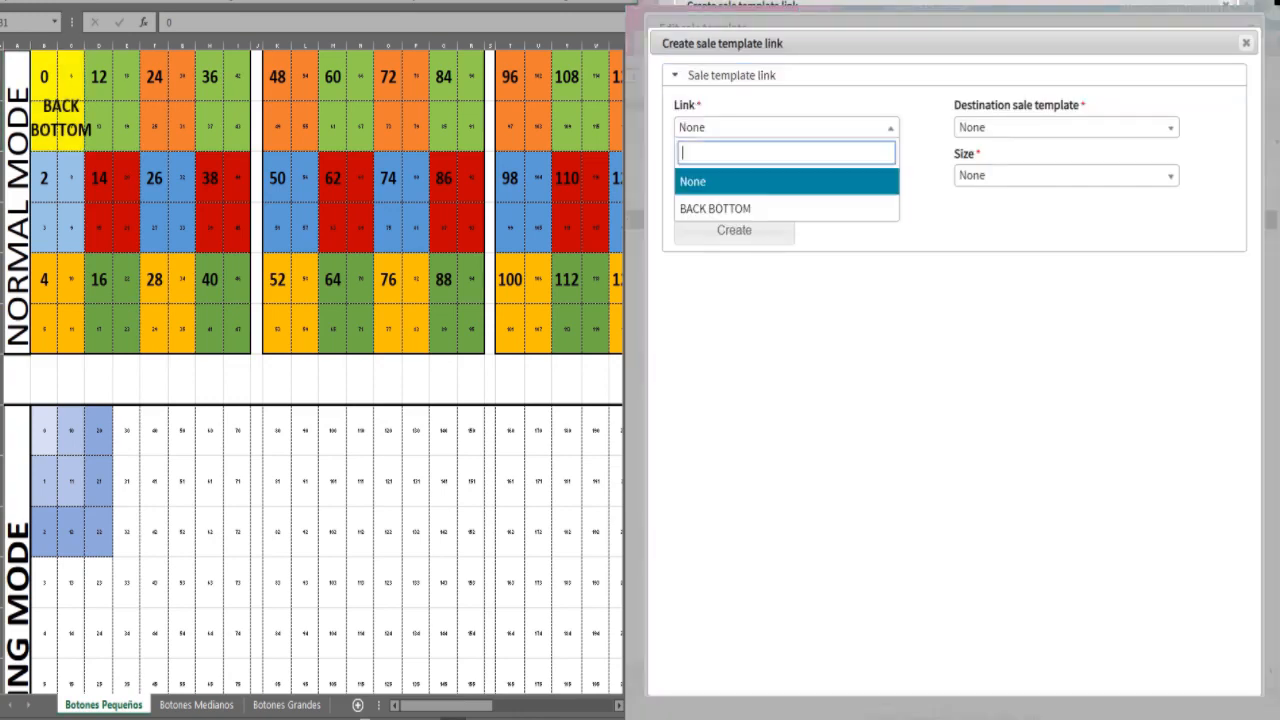
left_click(715, 208)
left_click(1066, 127)
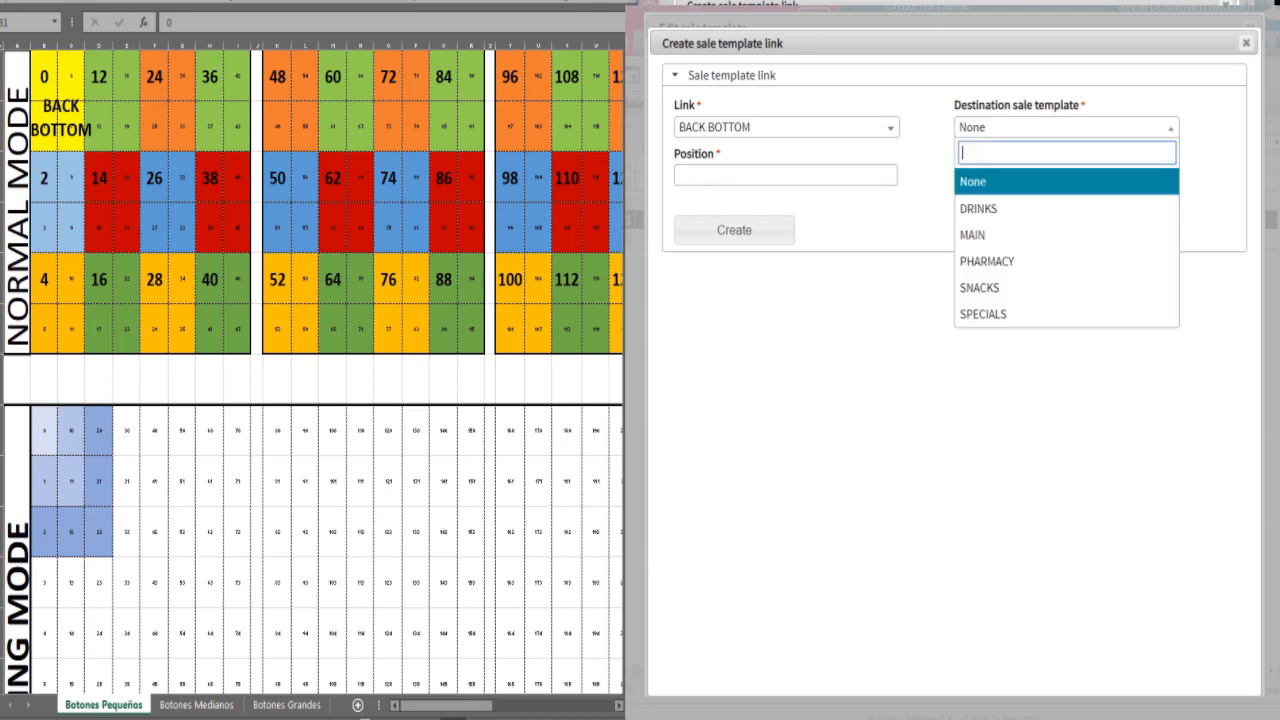
left_click(972, 234)
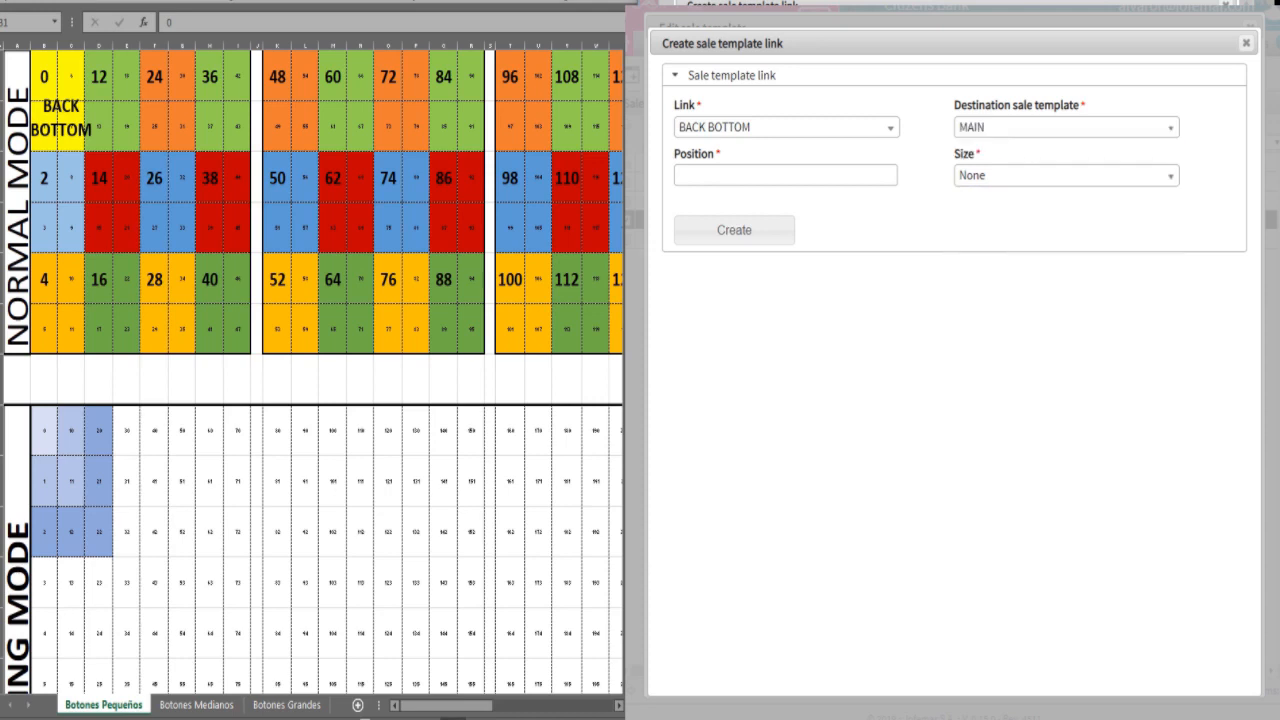
Set size Medium and position 0, then create the link.
left_click(1066, 175)
left_click(979, 256)
left_click(785, 175)
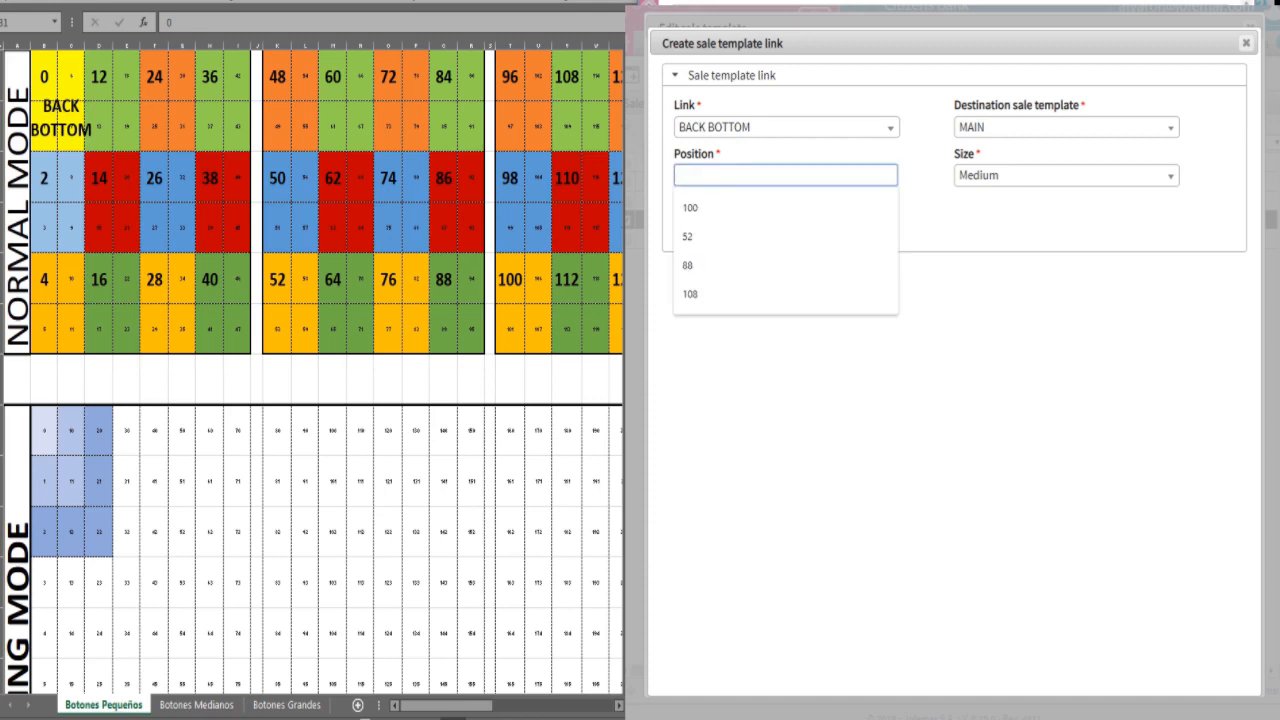
type("0")
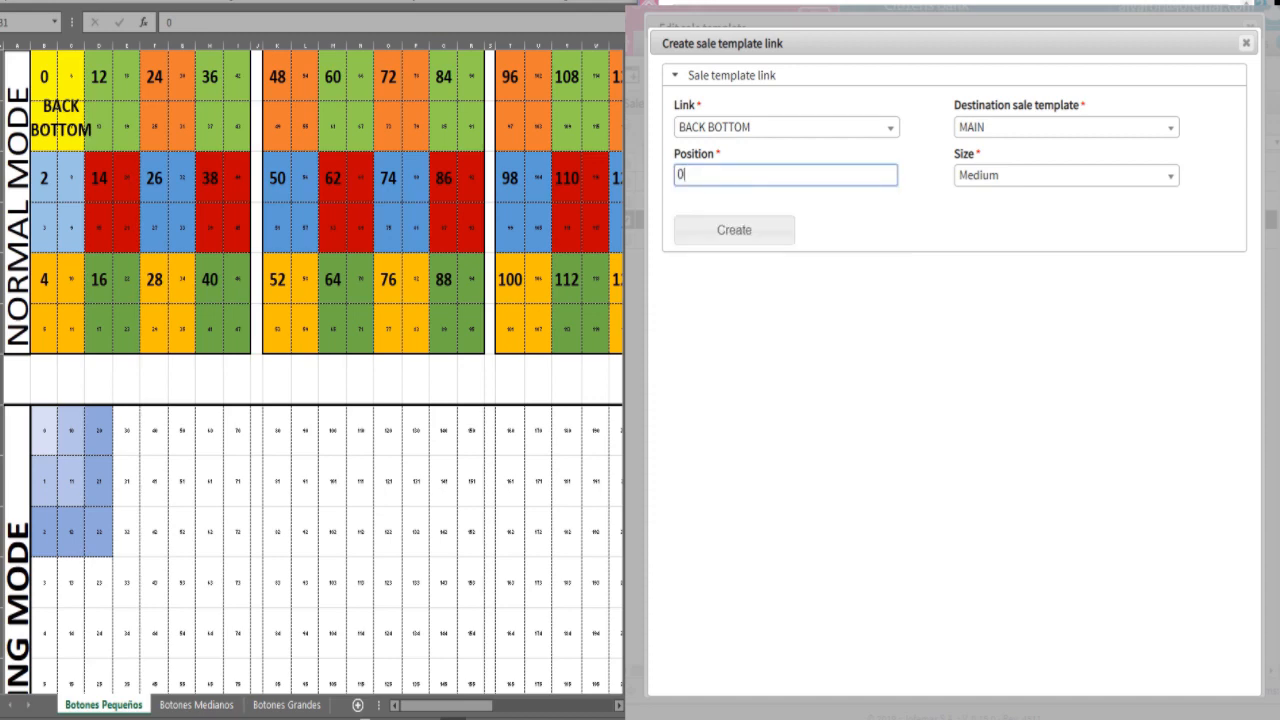
left_click(734, 229)
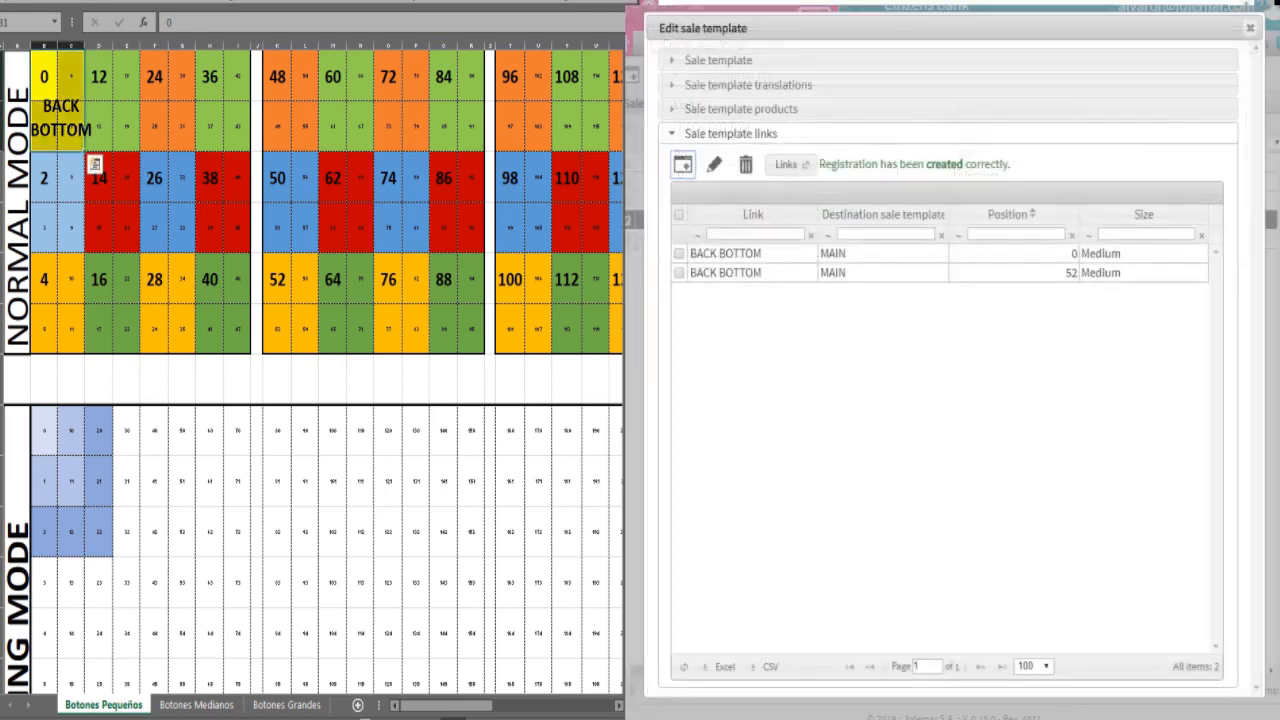
left_click(290, 300)
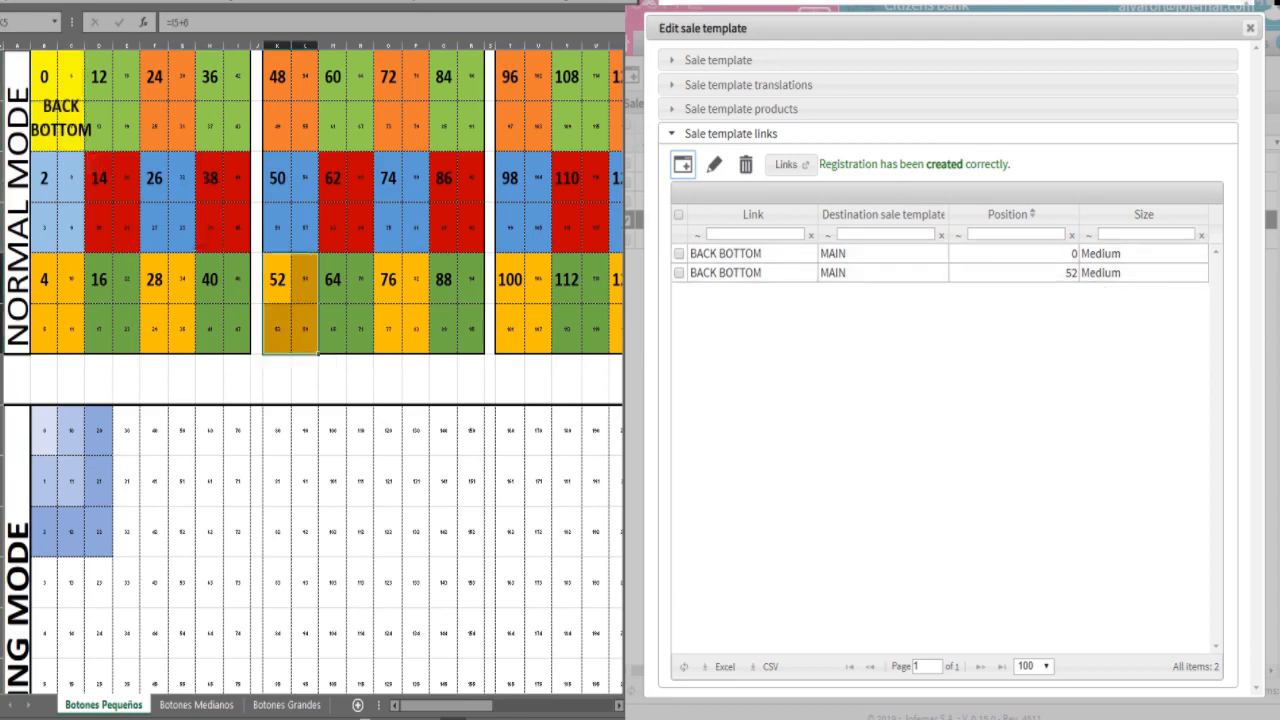
left_click_drag(44, 76, 72, 140)
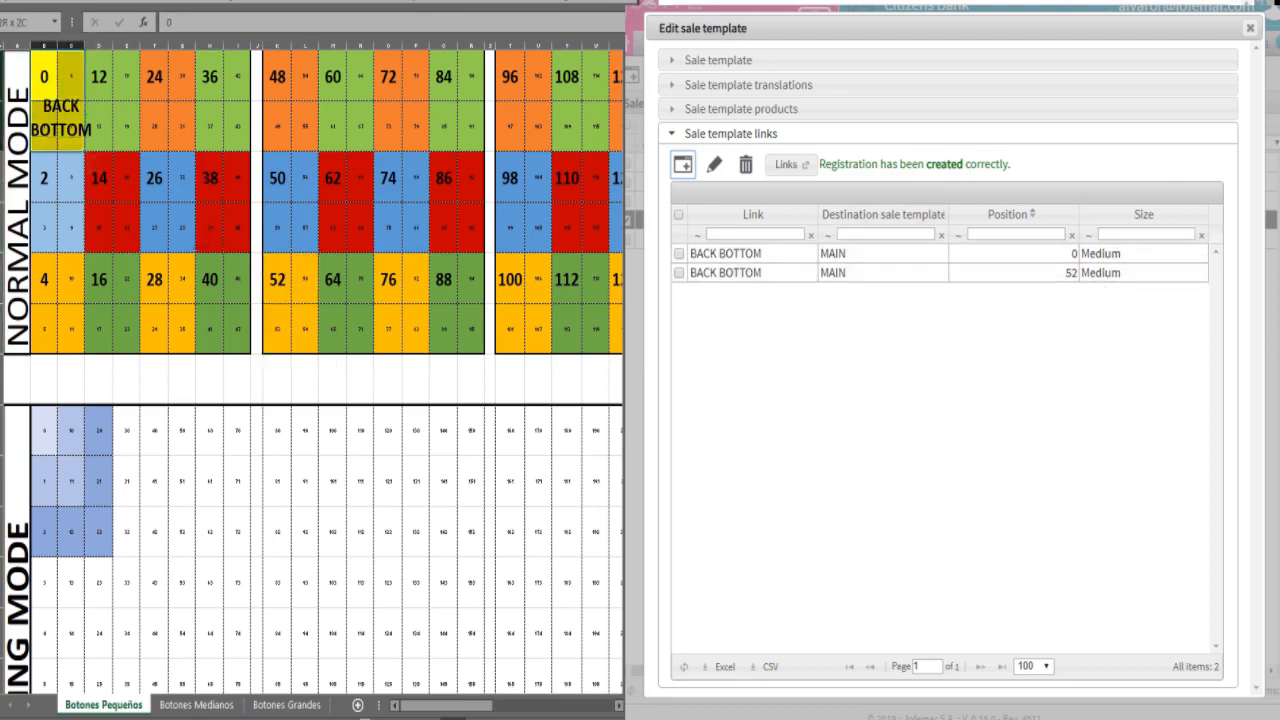